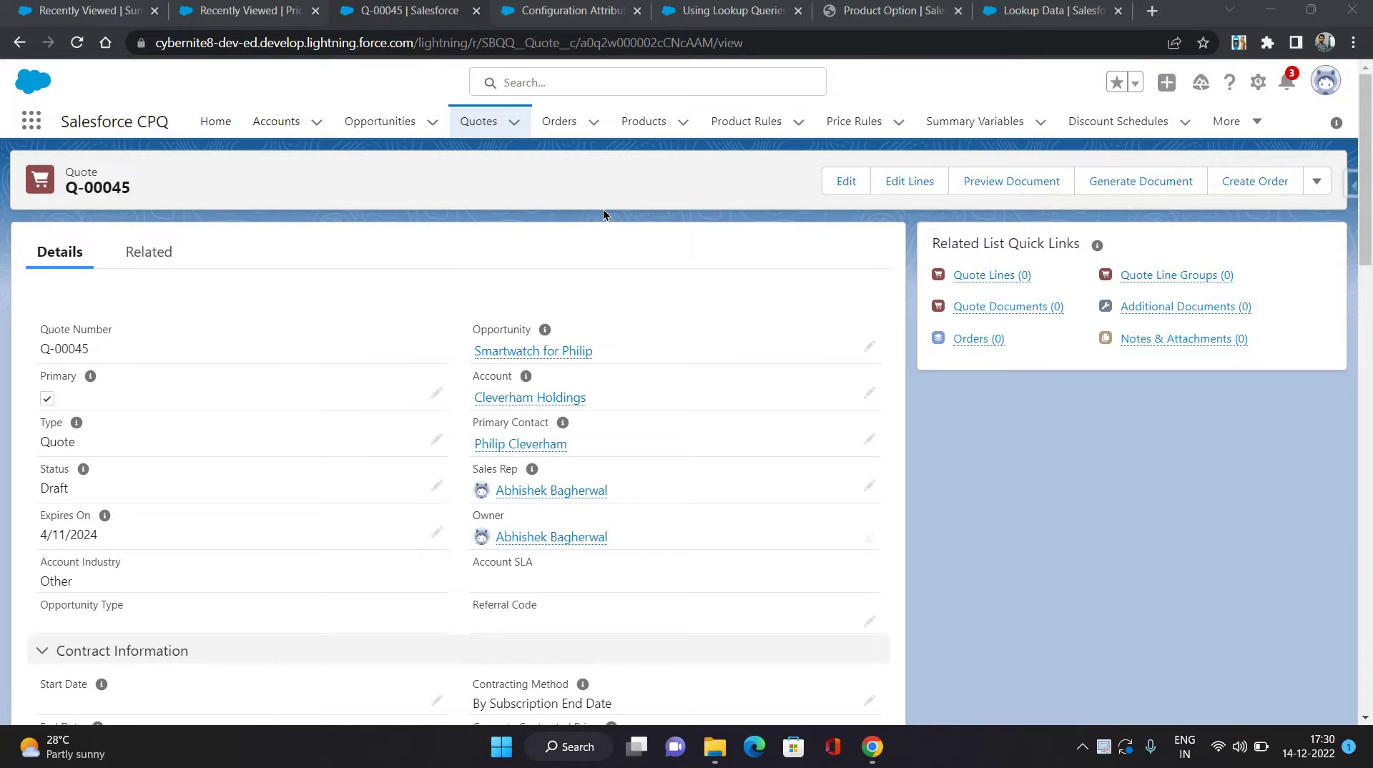
- Start a new summary variable and name it Total Copy Products
left_click(273, 17)
left_click(99, 13)
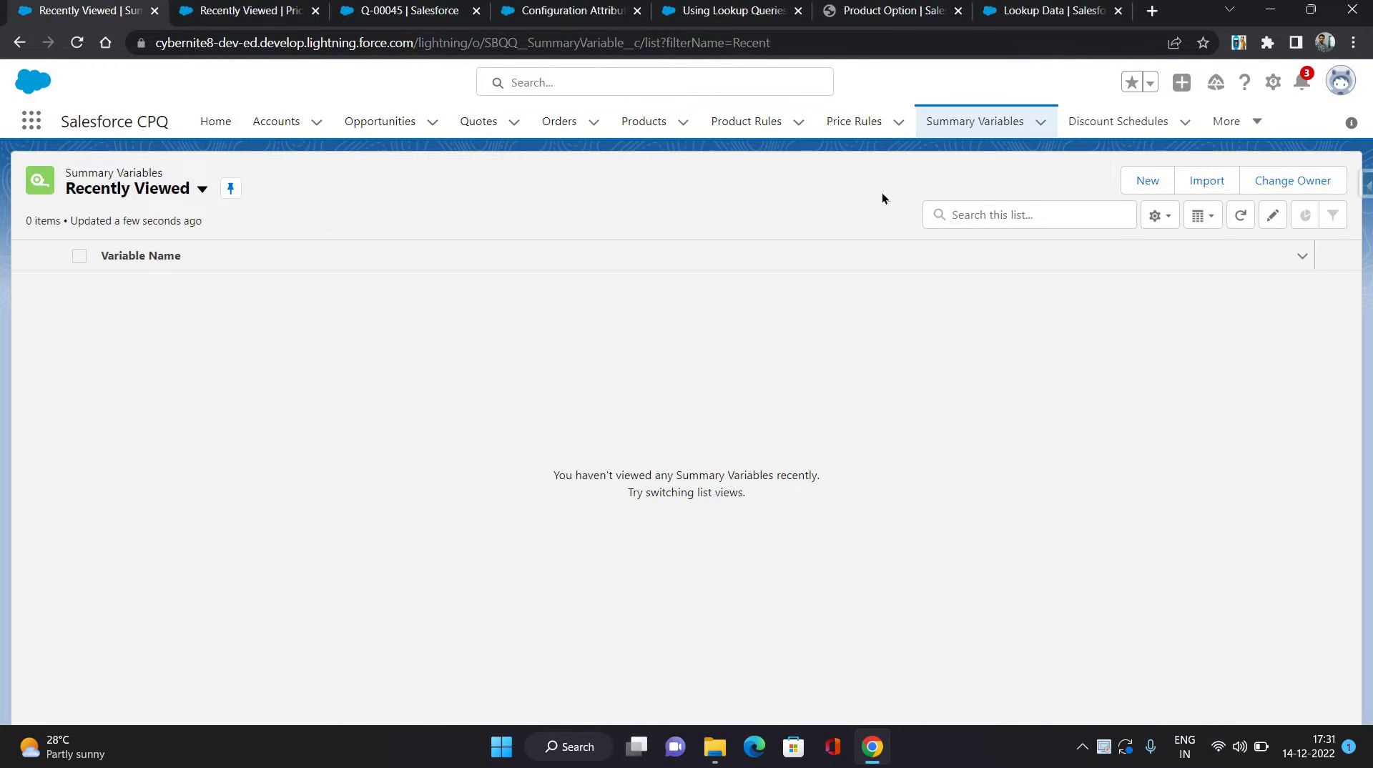
left_click(975, 123)
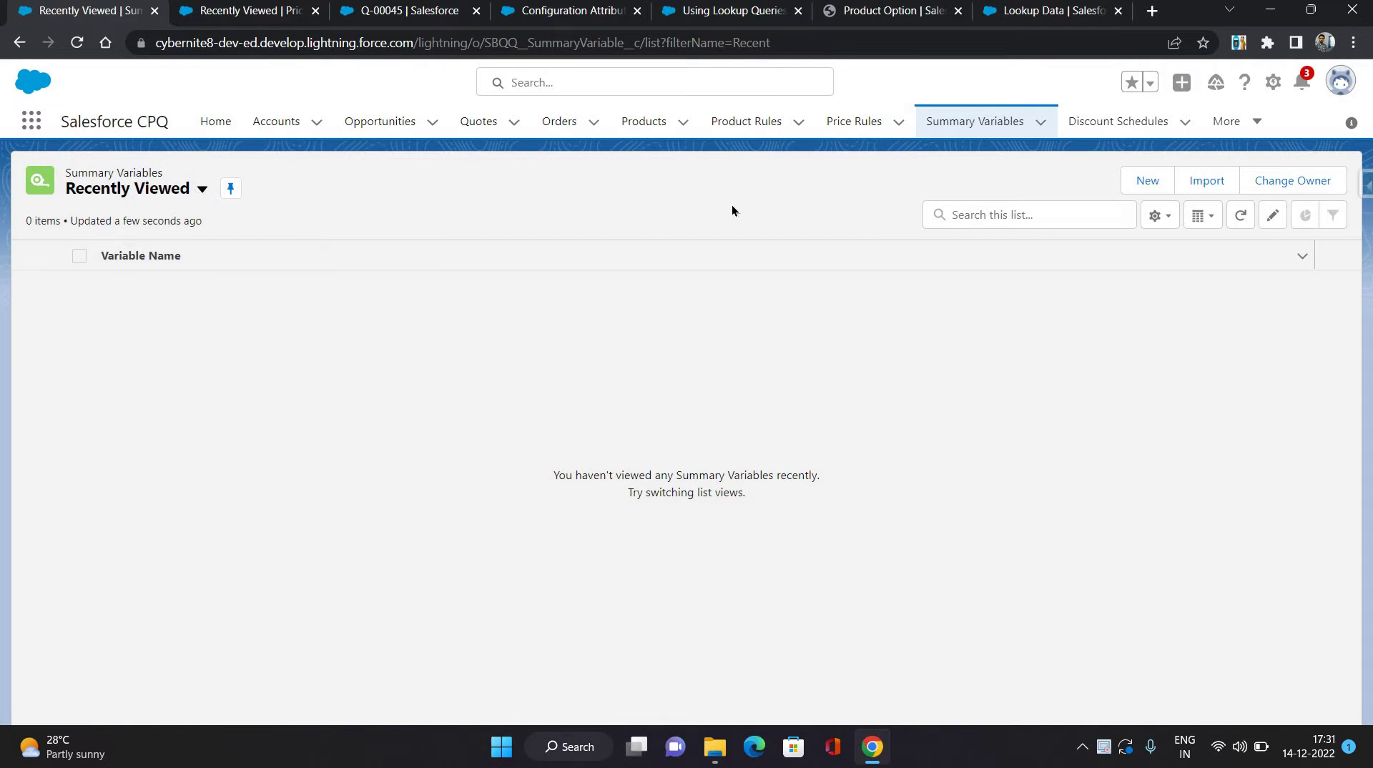
left_click(1148, 177)
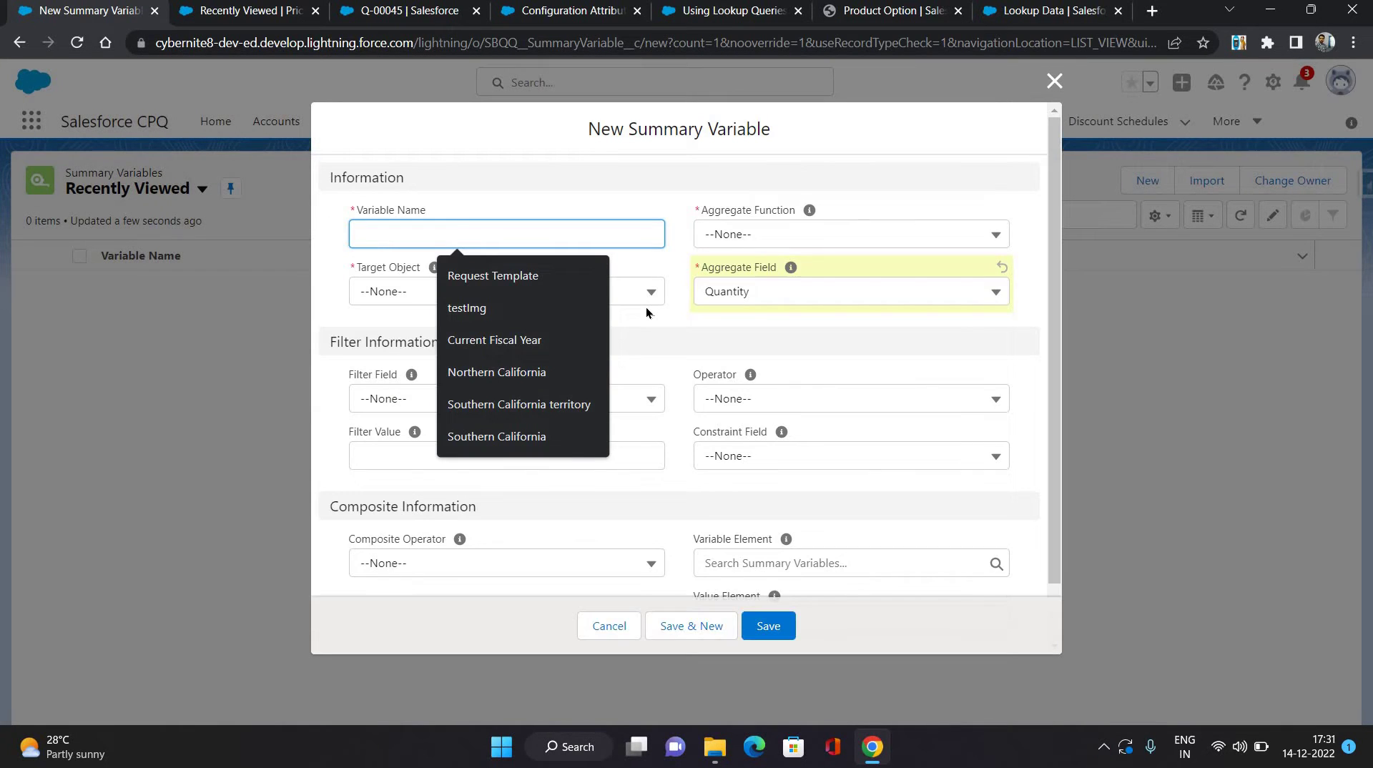
type("Total ")
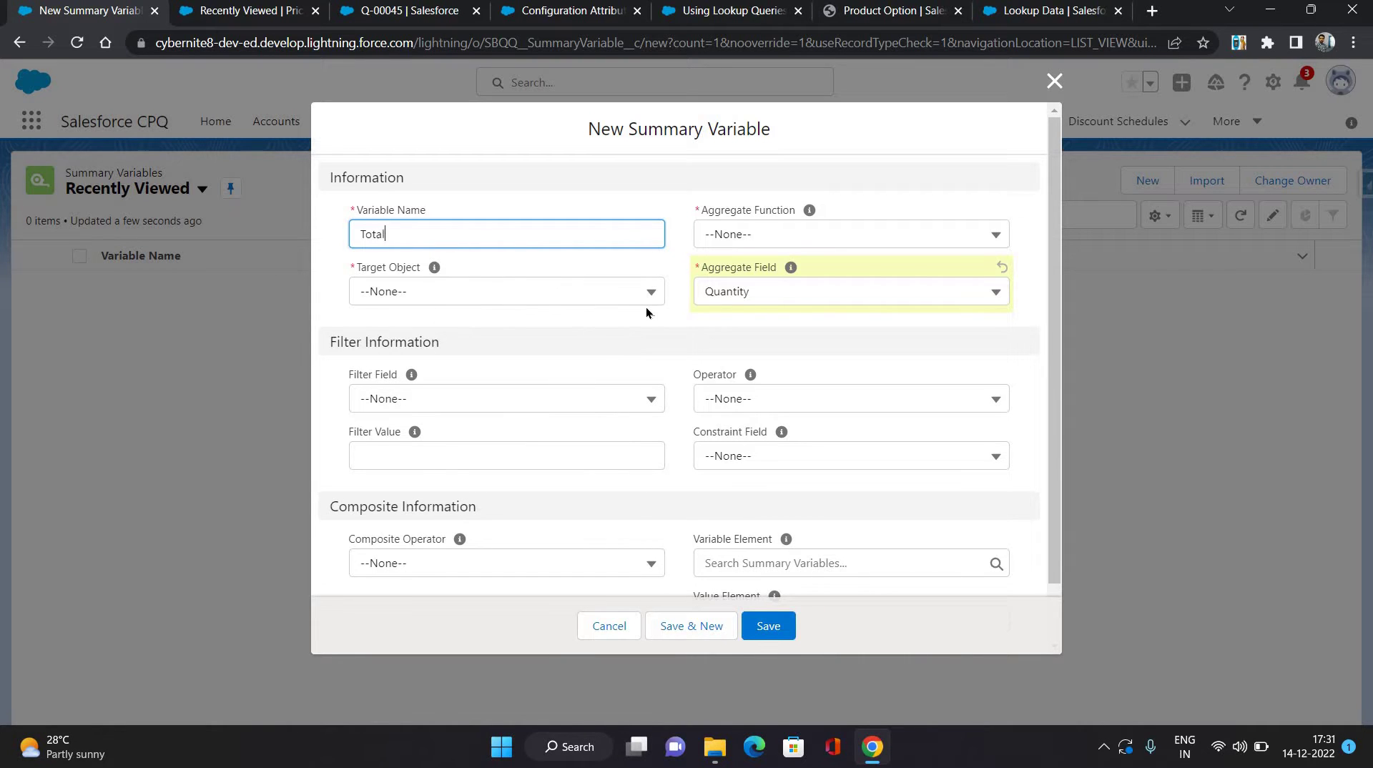
type("Copy Products")
left_click(470, 177)
- Set the summary variable's aggregate function to Sum and its target object to Quote Line
left_click(492, 293)
left_click(740, 239)
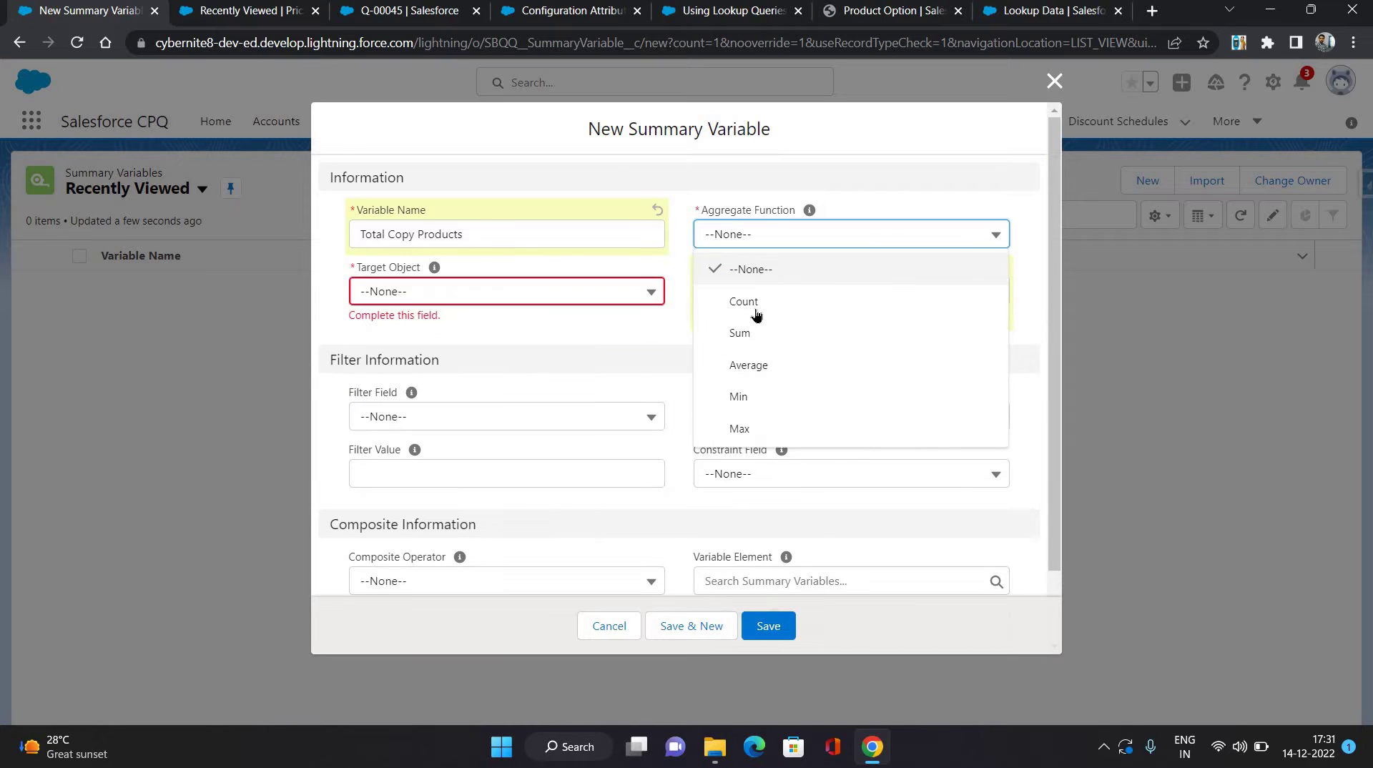
key("Down")
key("Down")
key("Return")
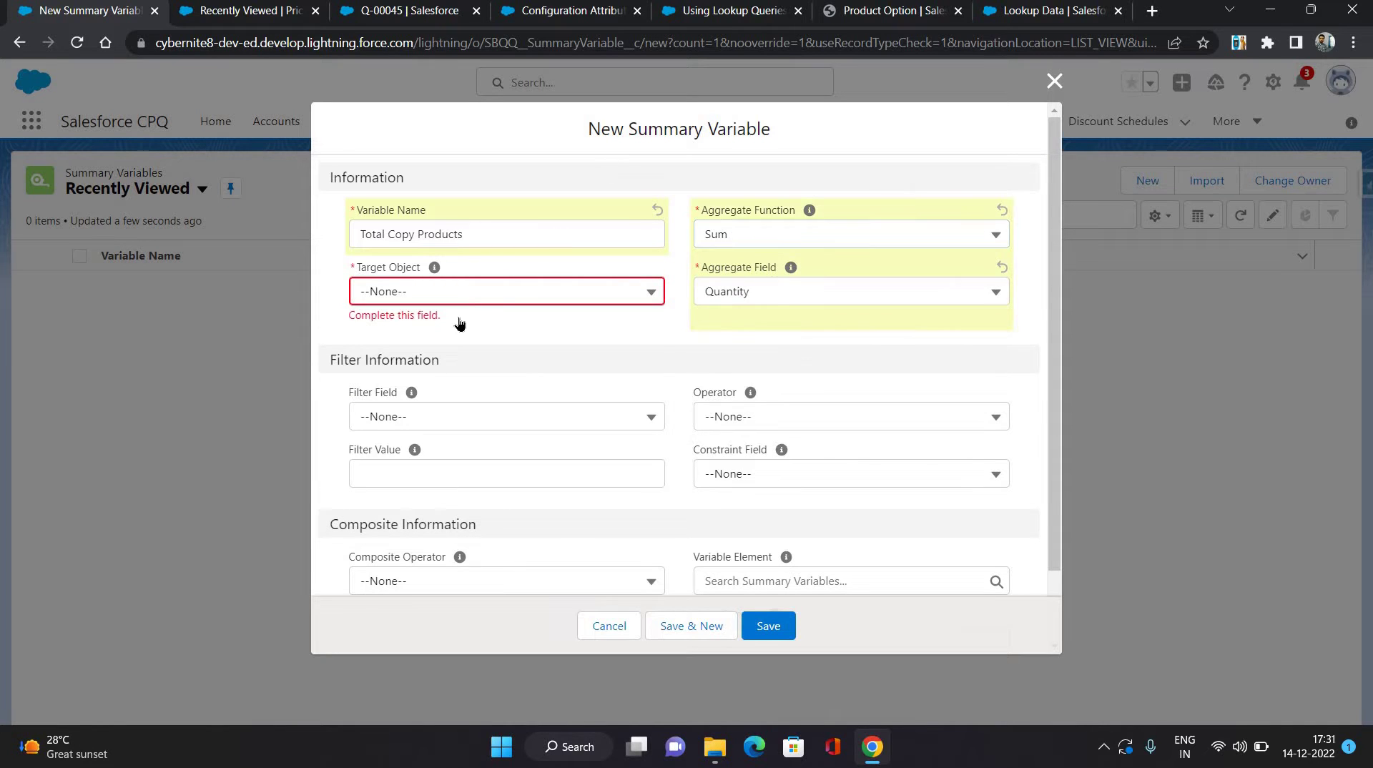
left_click(461, 299)
left_click(423, 358)
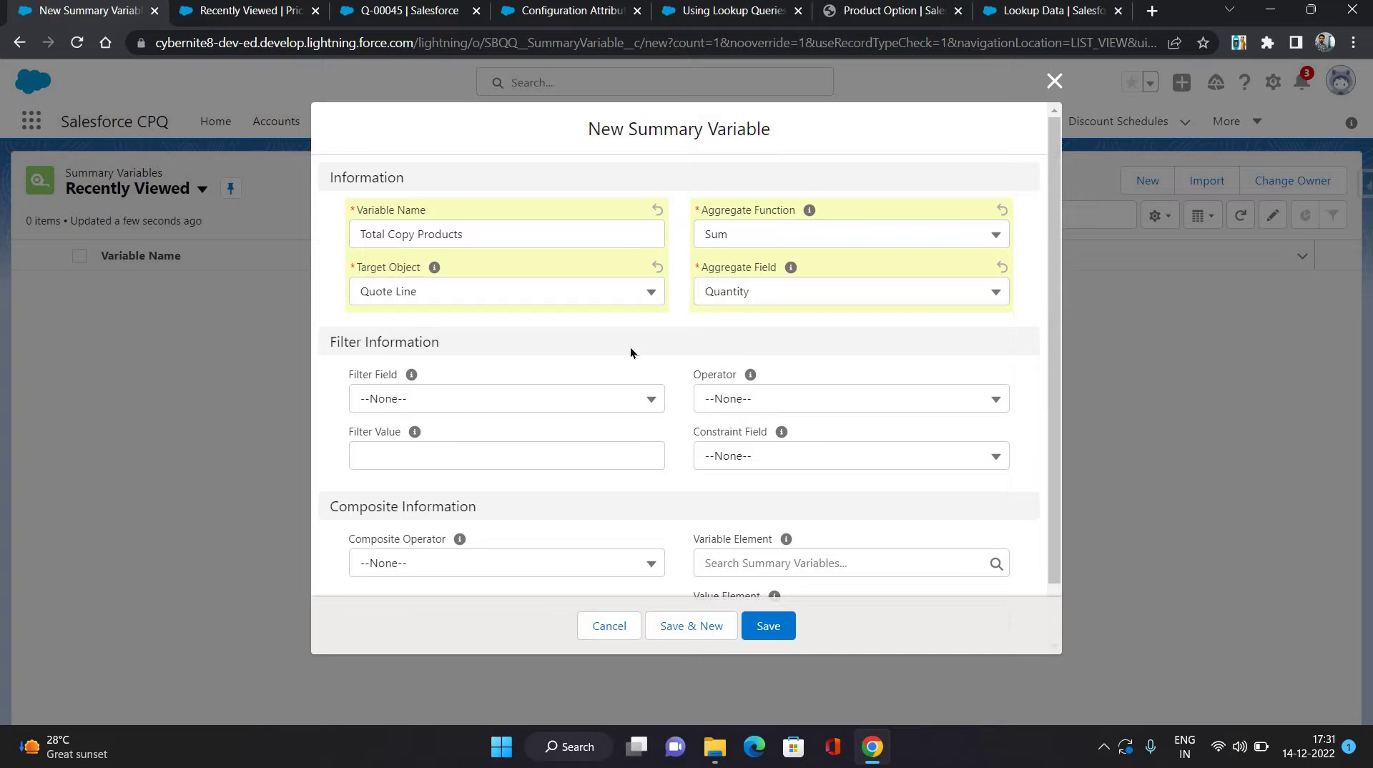
- Filter the summary variable to Product Code contains COPY, and save the record
left_click_drag(331, 328, 510, 379)
left_click(511, 383)
left_click(504, 400)
left_click(443, 466)
left_click(772, 398)
scroll(760, 630, "down", 3)
left_click(747, 644)
left_click(402, 450)
type("COPY")
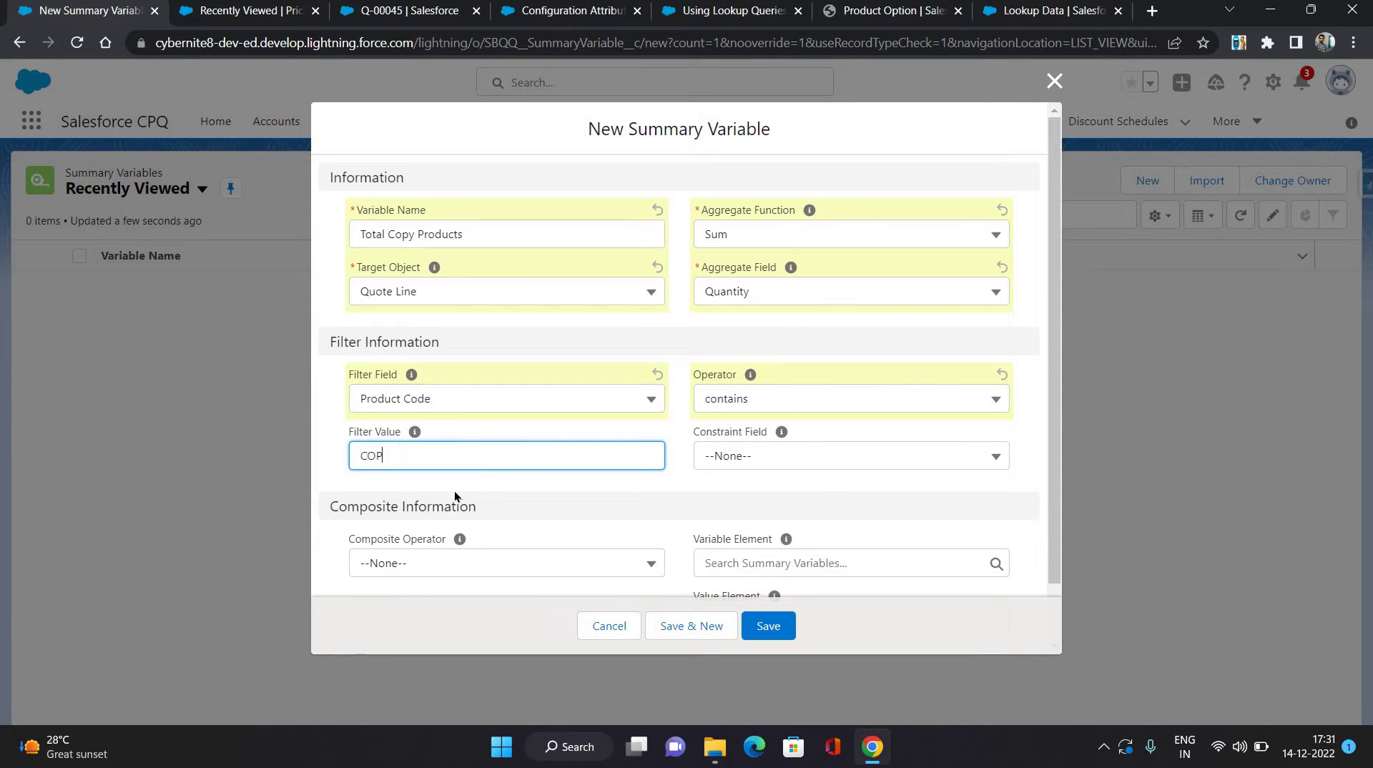
left_click(586, 502)
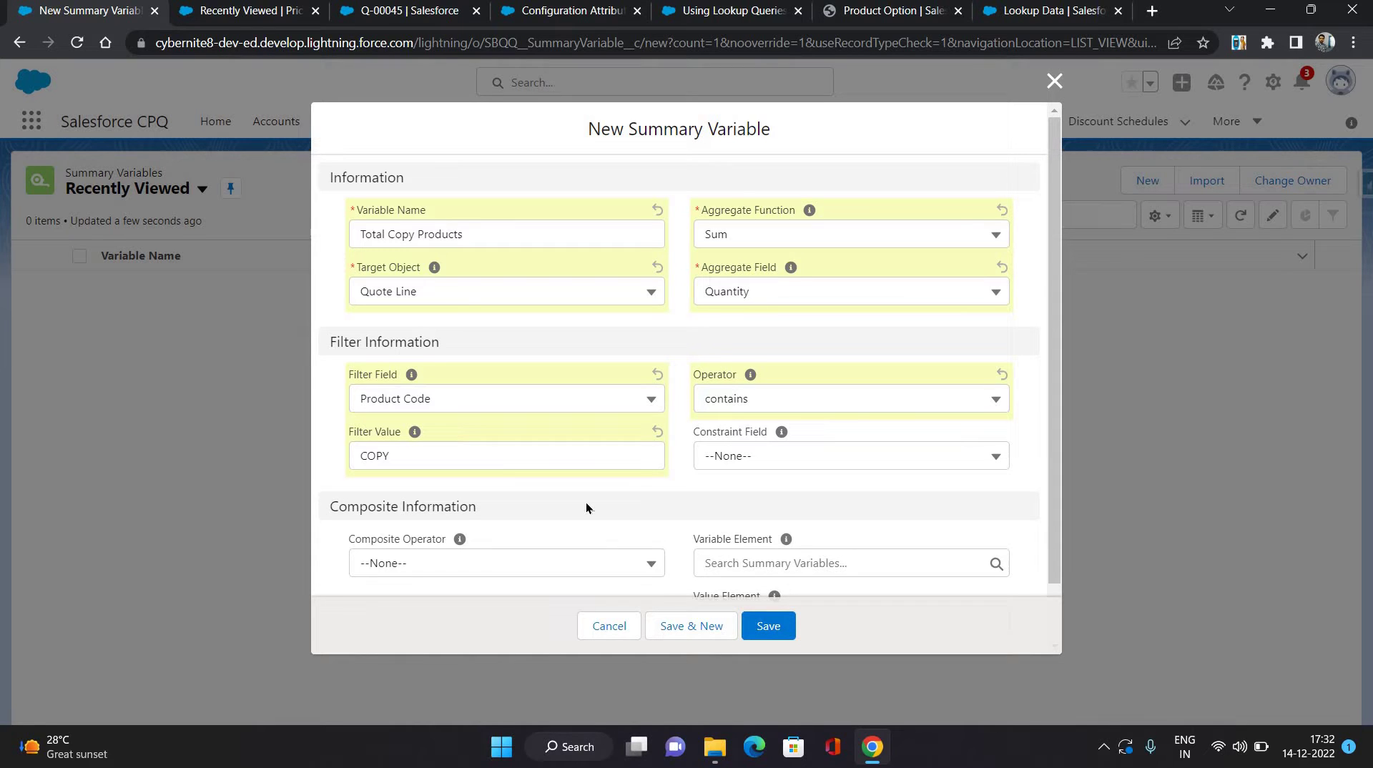
left_click(764, 627)
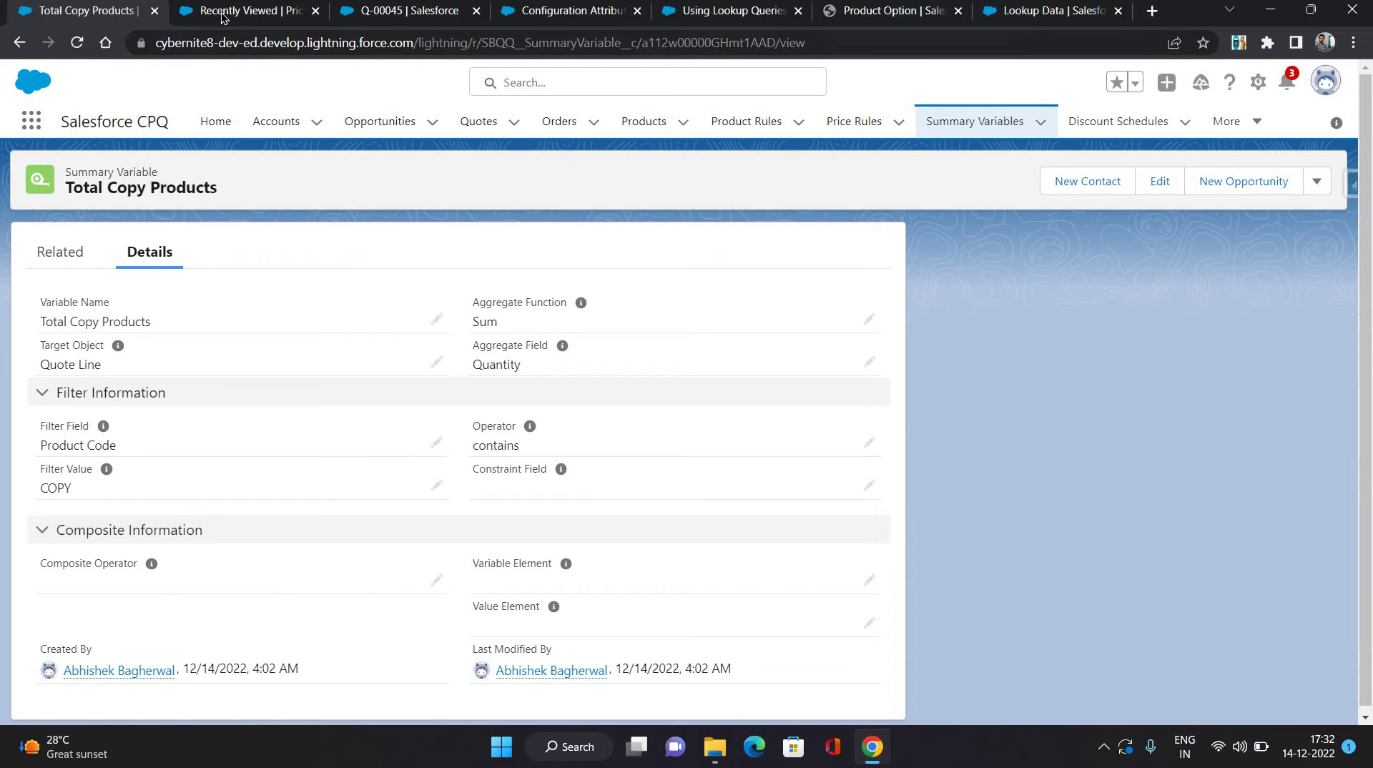
- Start an active price rule named Price Rule with the evaluation scope set to Calculator
left_click(221, 17)
left_click(1148, 180)
left_click(451, 230)
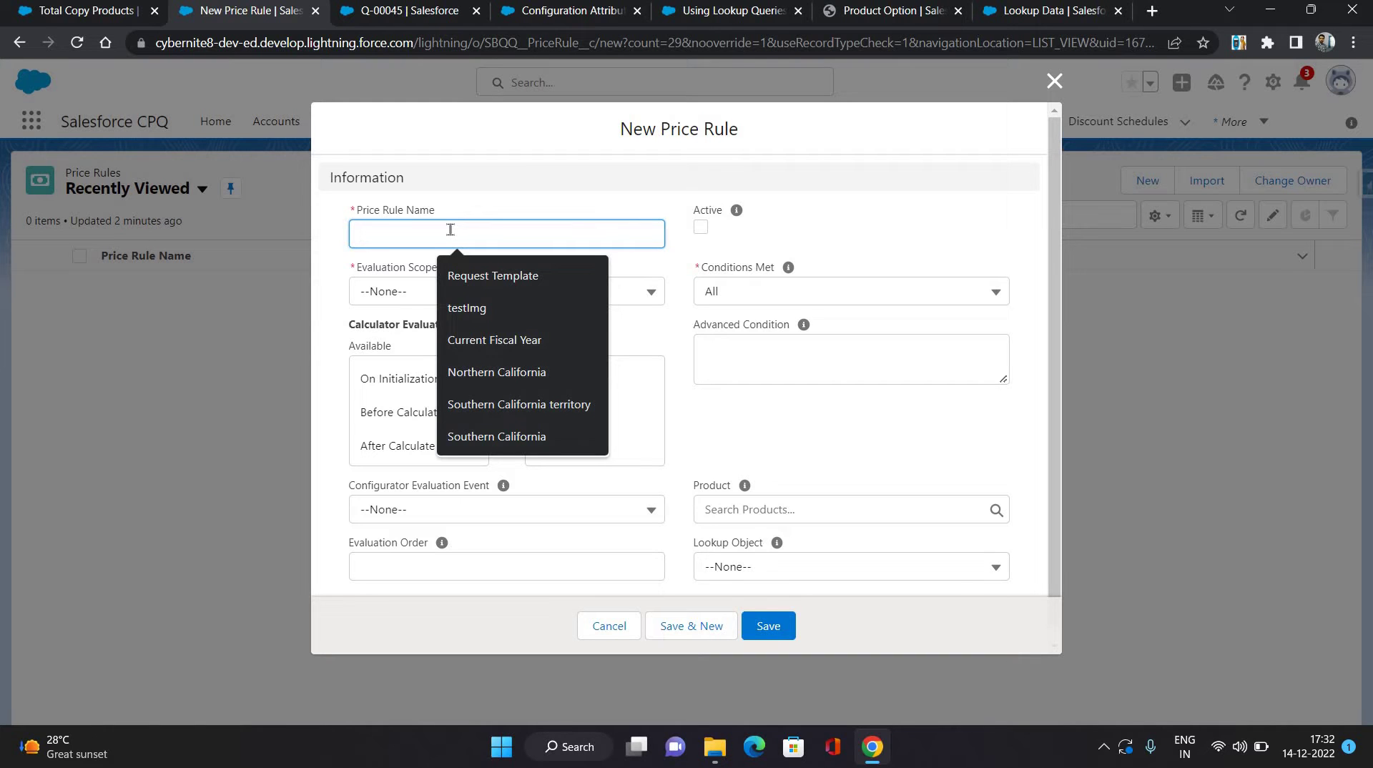
type("Pri")
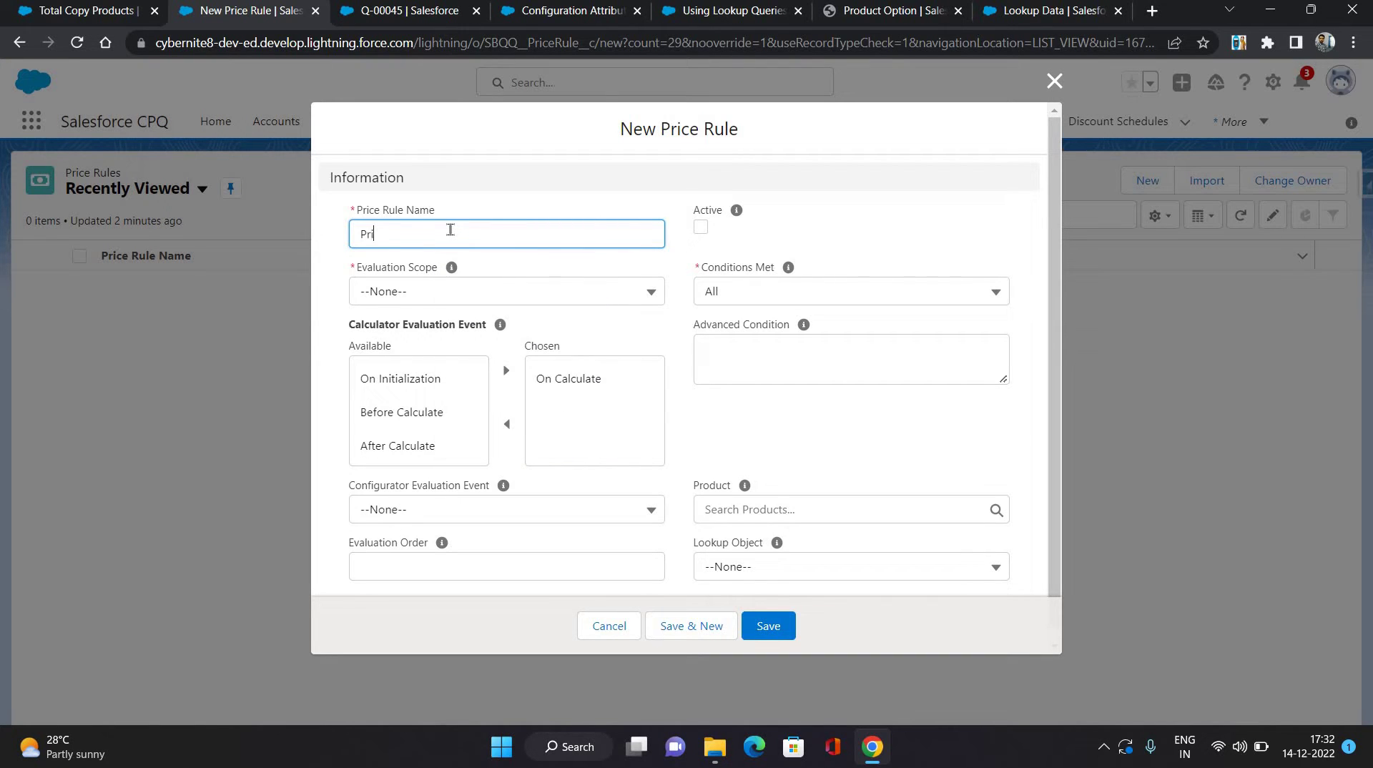
type("ce Rule")
left_click(600, 295)
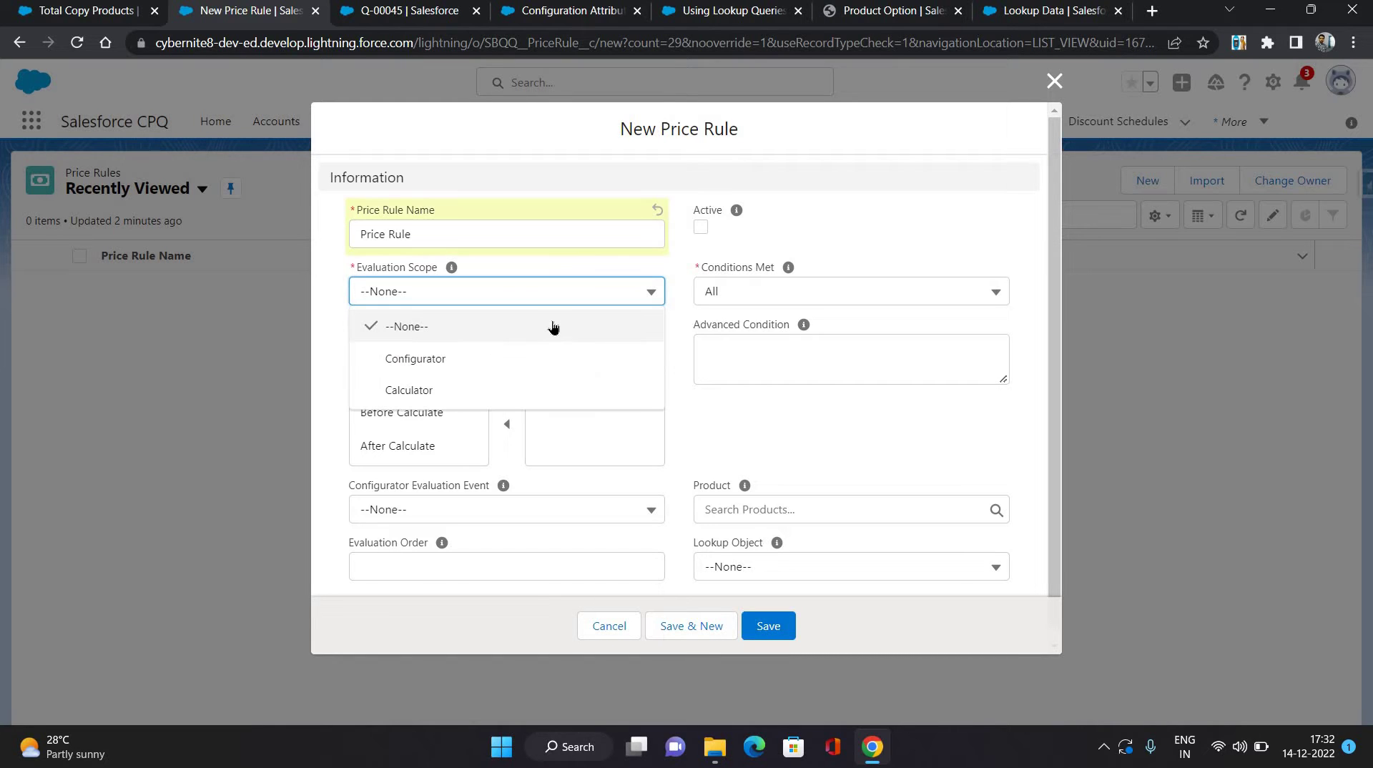
left_click(405, 388)
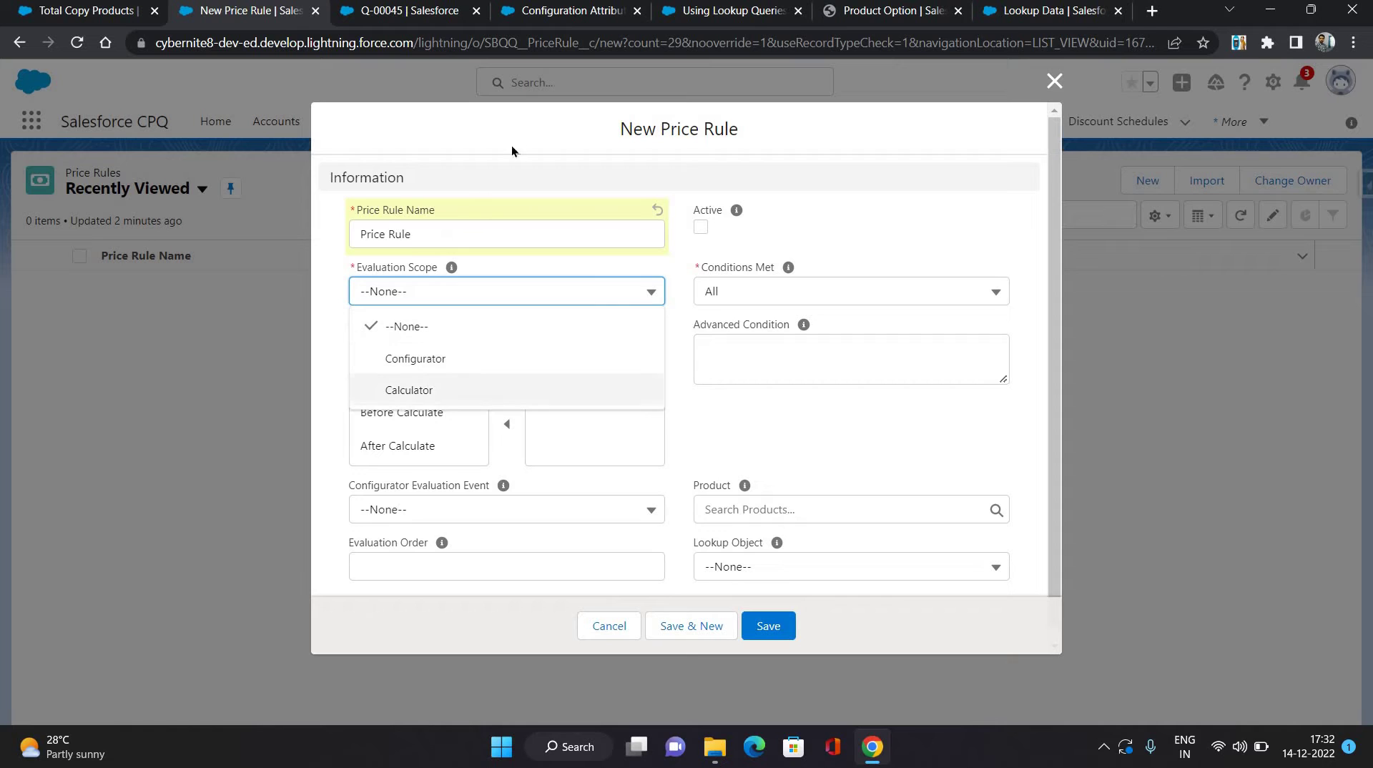
left_click(695, 226)
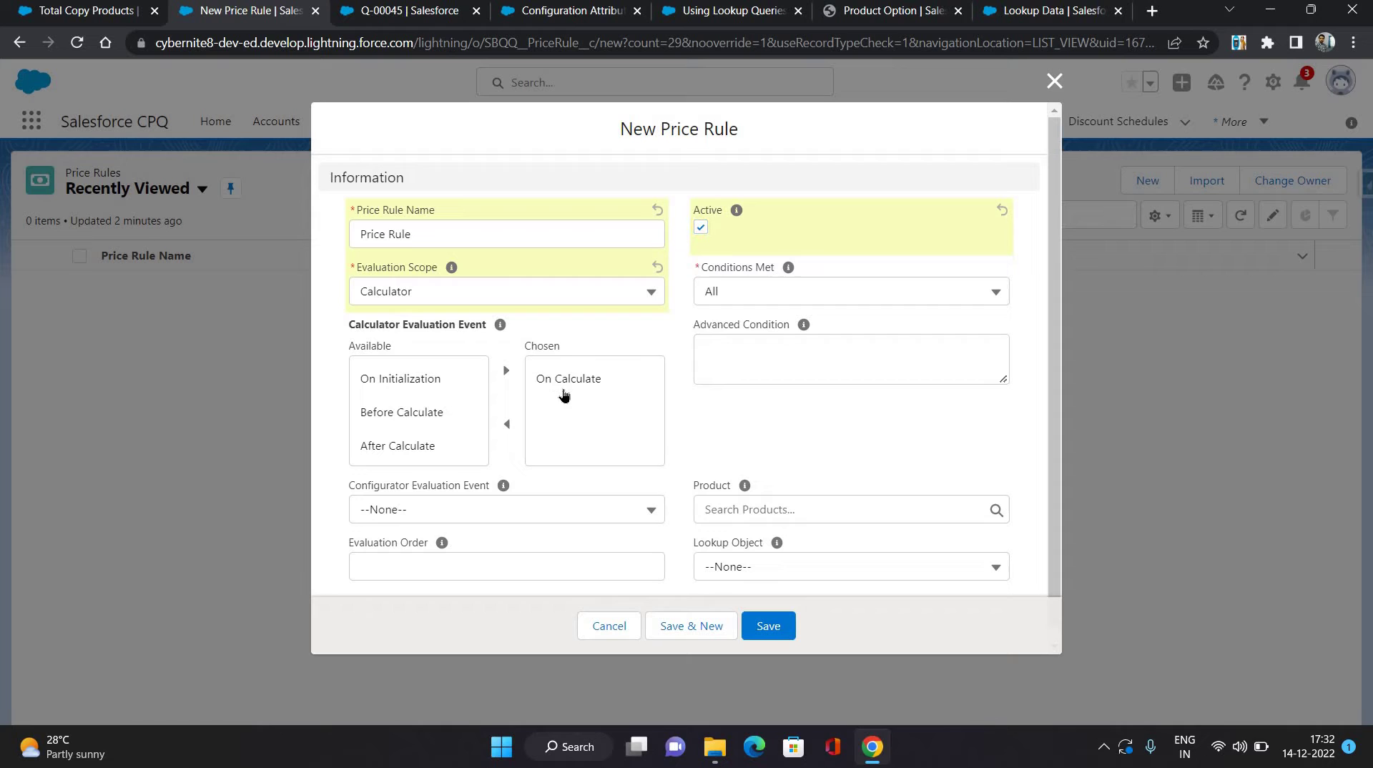
- Set the price rule's configurator evaluation event to Save, and save the rule
scroll(563, 395, "down", 1)
left_click(469, 494)
left_click(397, 564)
left_click(688, 417)
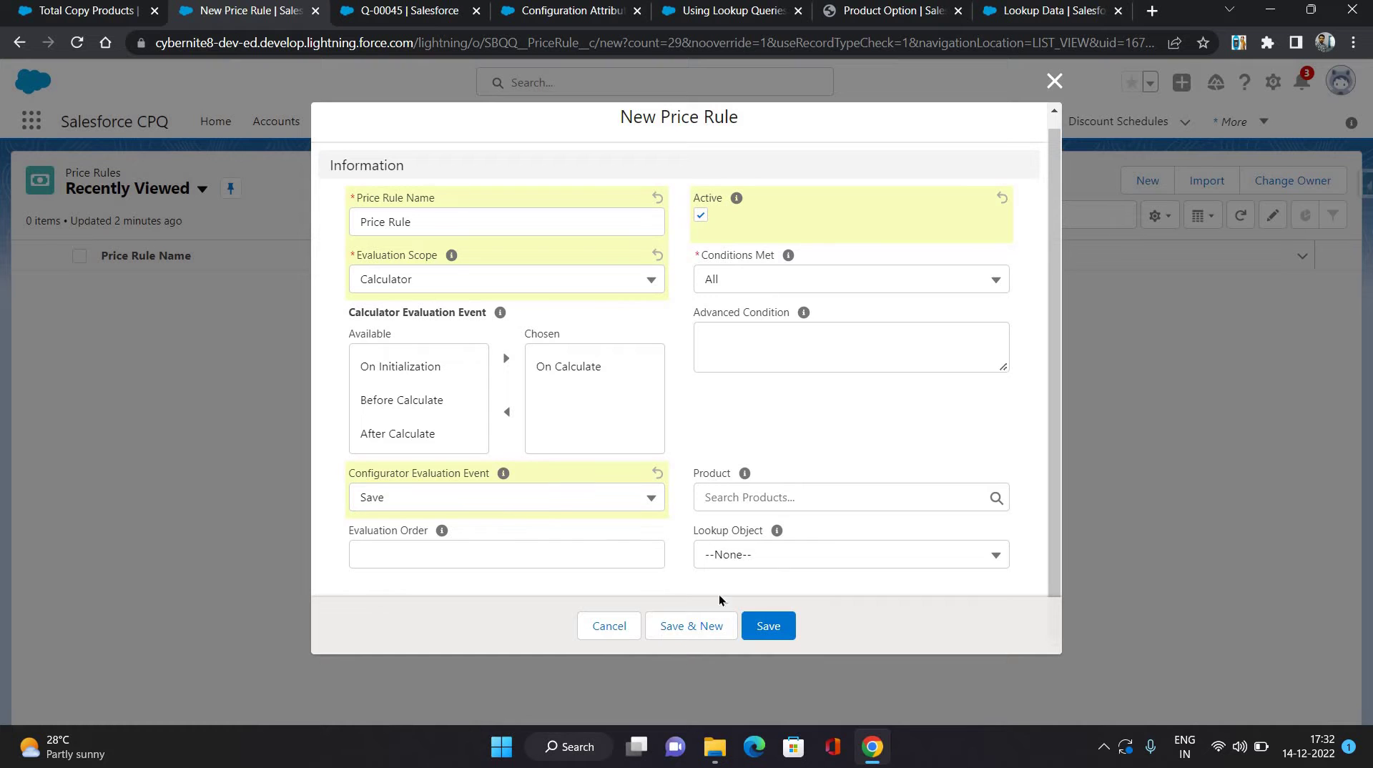
left_click(768, 626)
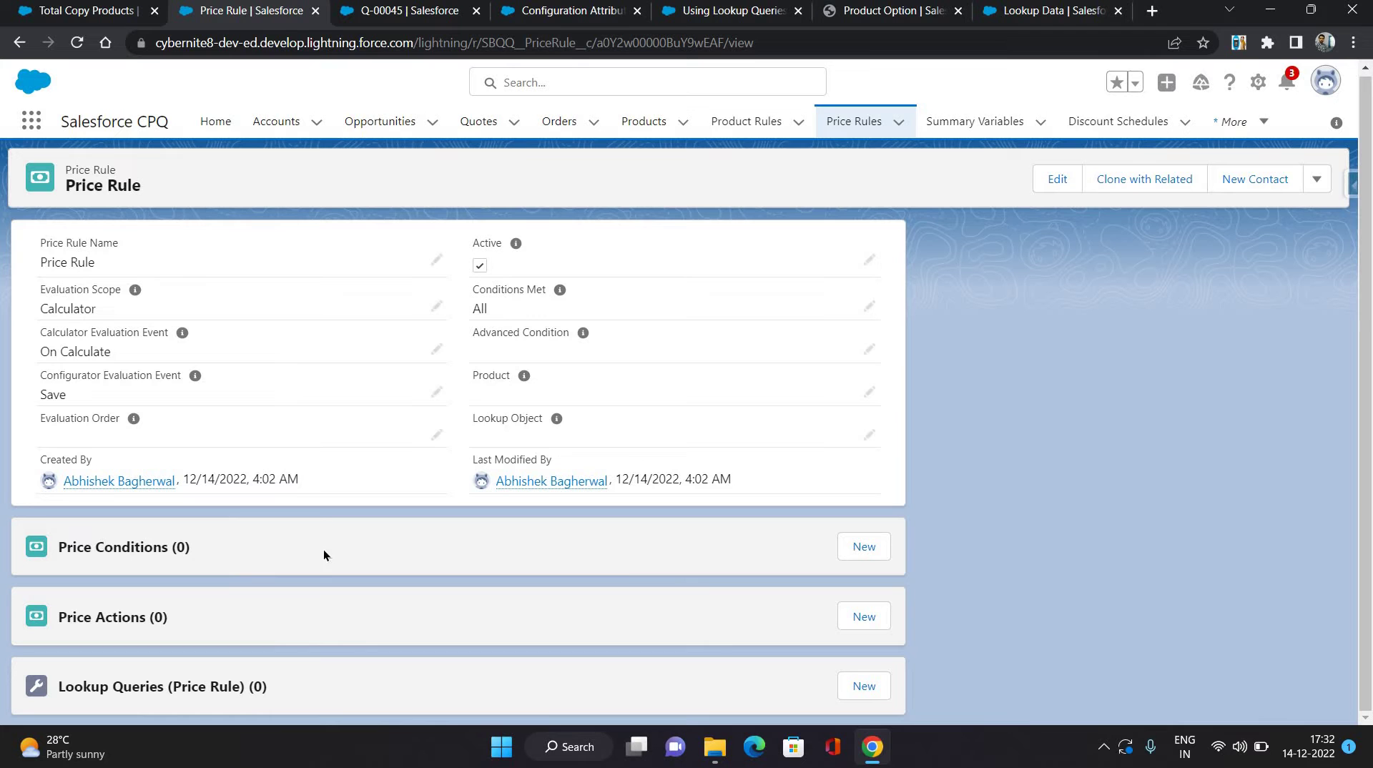
- Start a price condition for the rule on the Quote Line object, with Total Copy Products as the tested variable
left_click(867, 547)
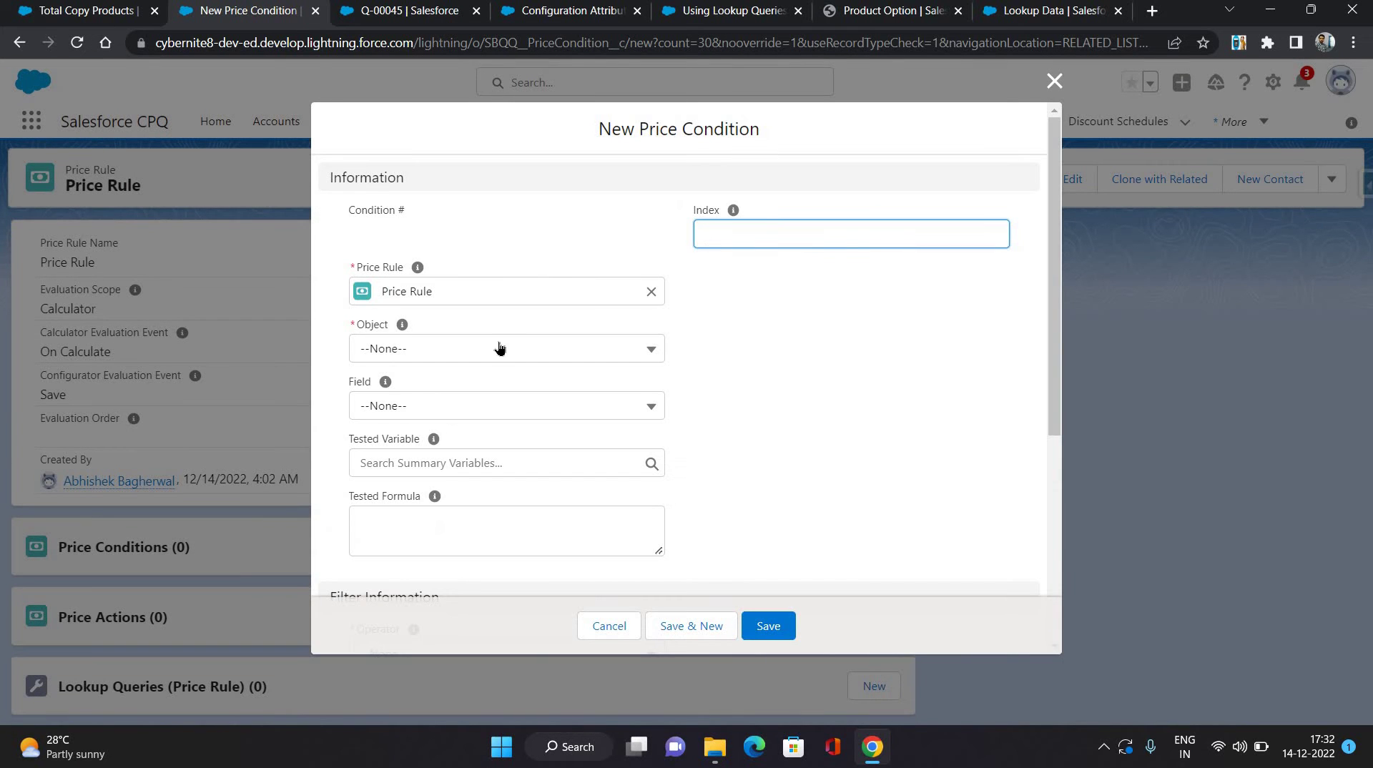
left_click(499, 348)
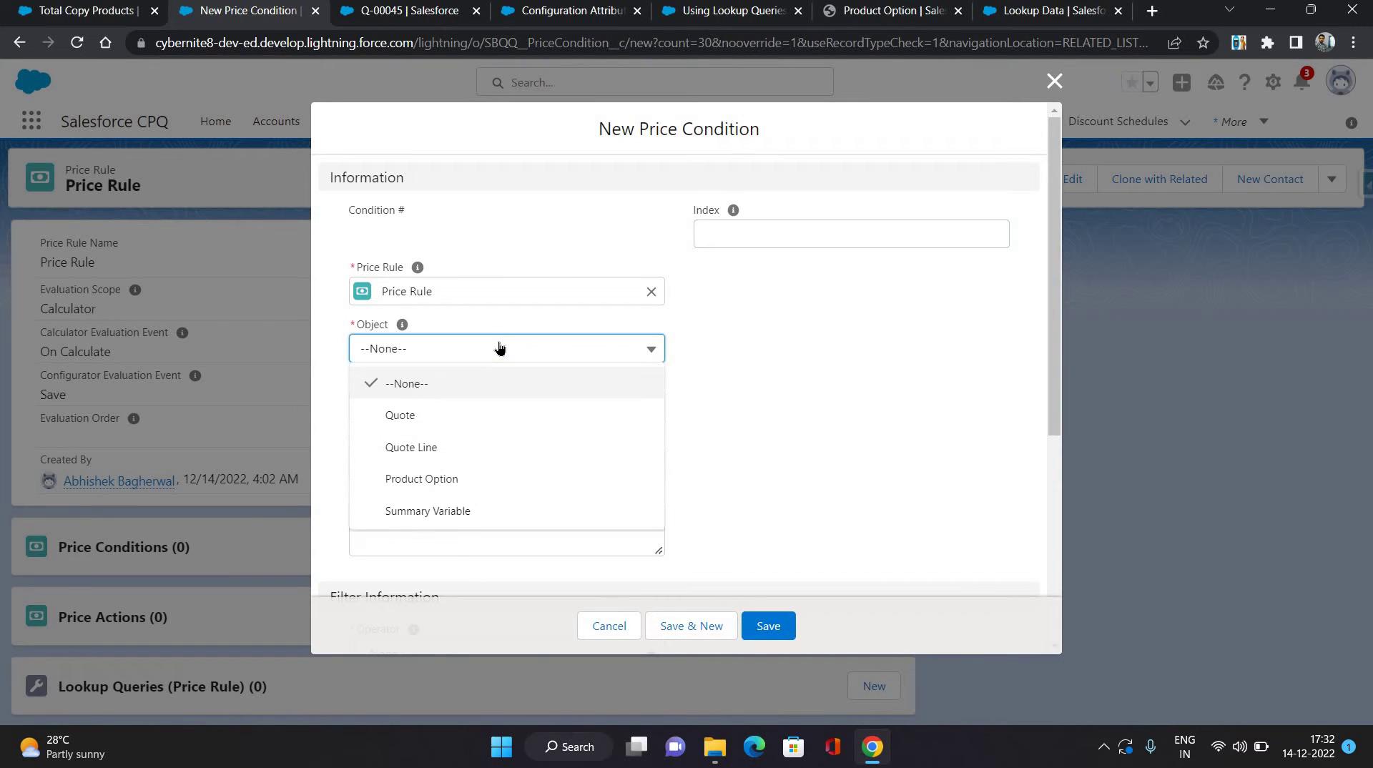
left_click(538, 439)
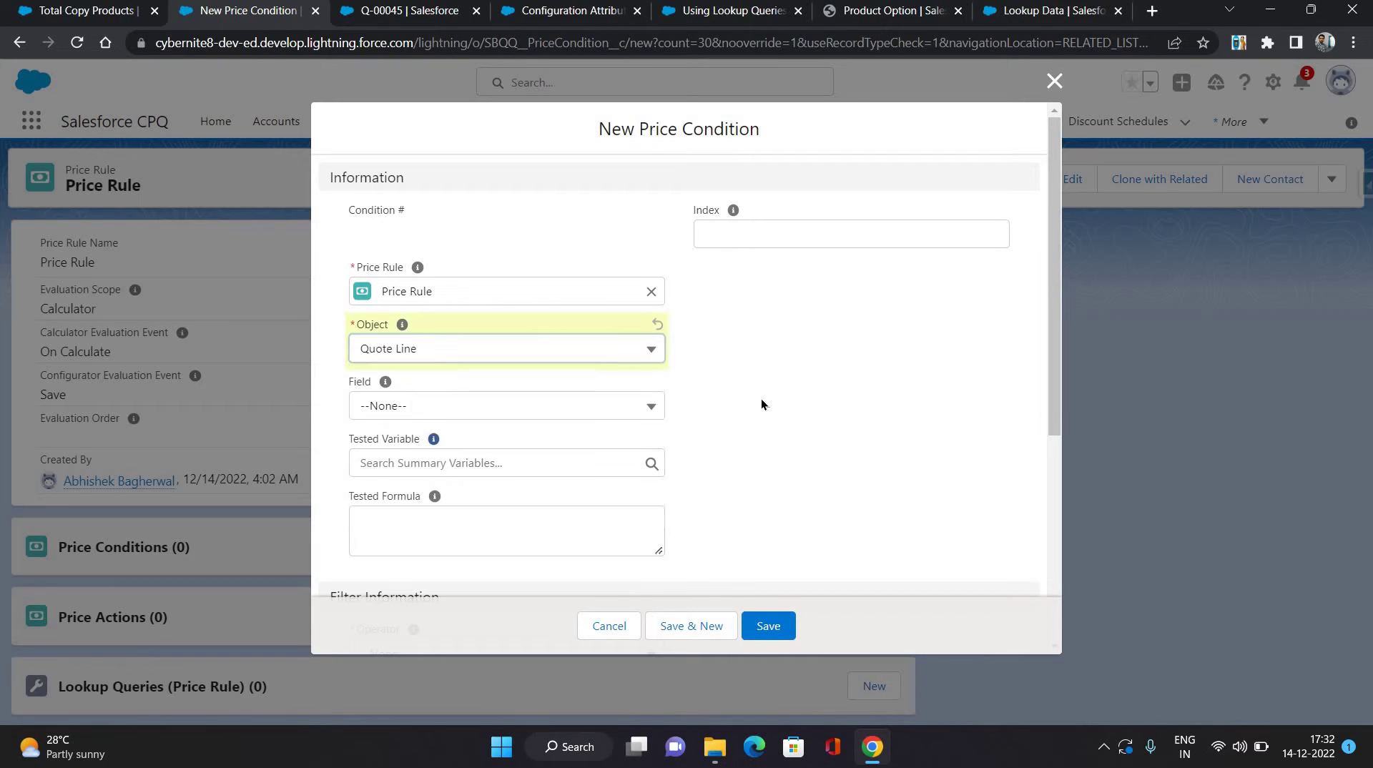
left_click(453, 462)
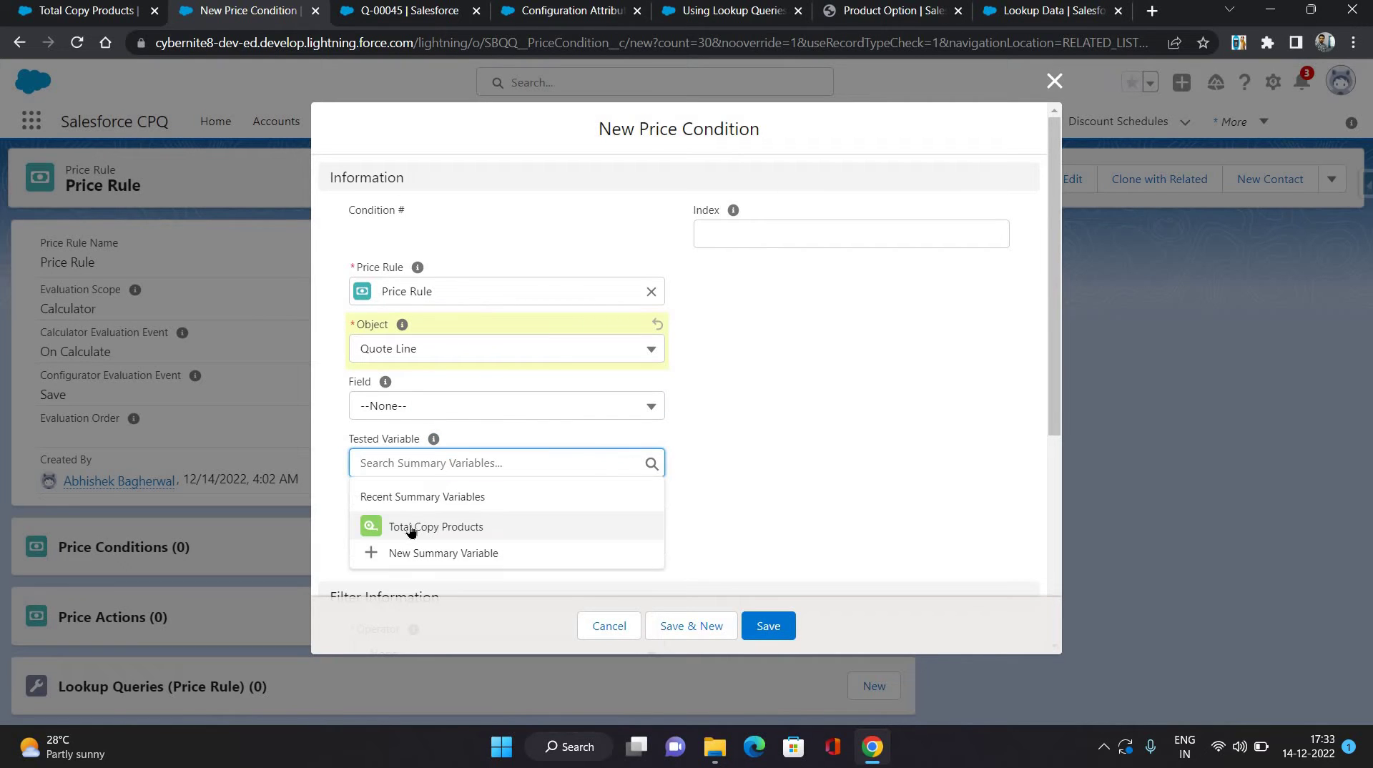
key("Return")
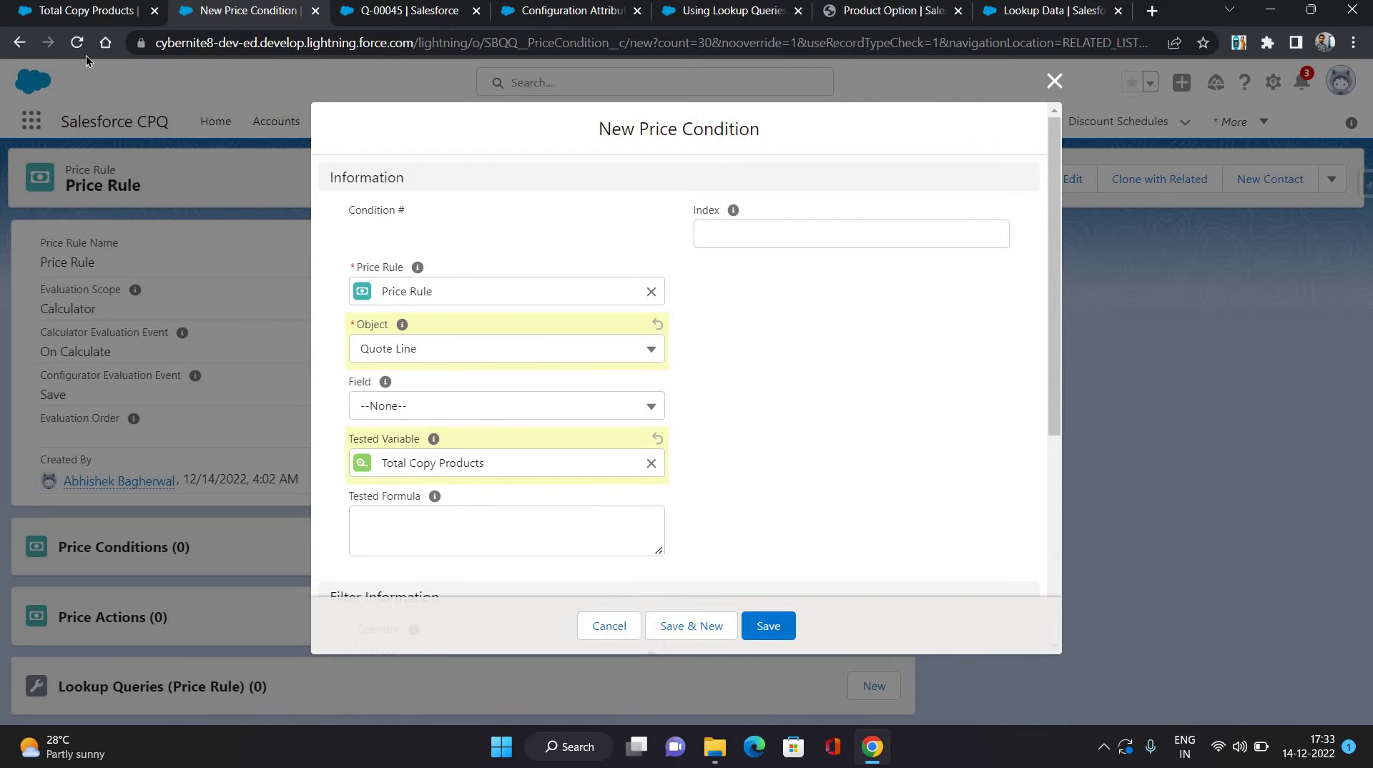
- Set the price condition's operator to greater than with filter type Value and filter value 1, and save the condition
left_click(85, 11)
left_click(206, 16)
scroll(726, 382, "down", 5)
scroll(582, 345, "down", 3)
left_click(472, 300)
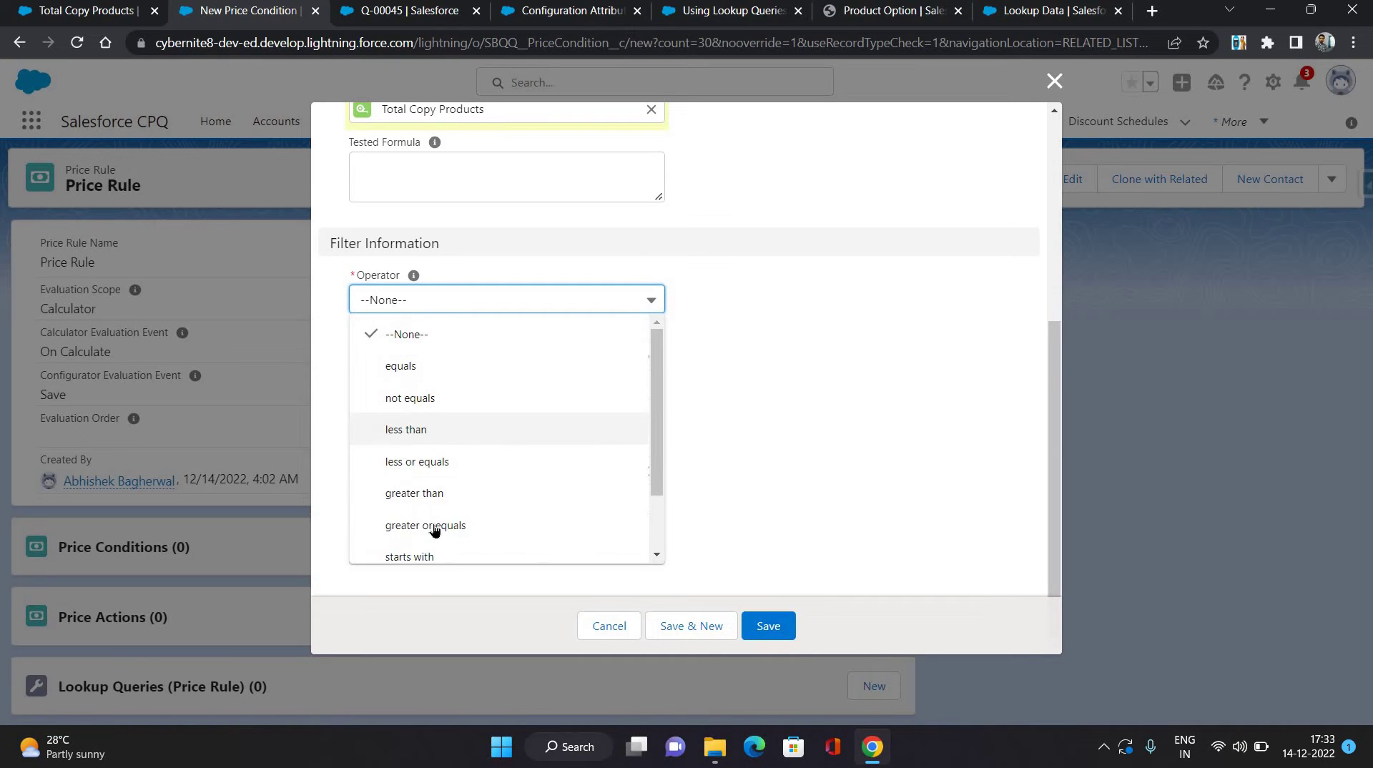
left_click(426, 493)
left_click(431, 365)
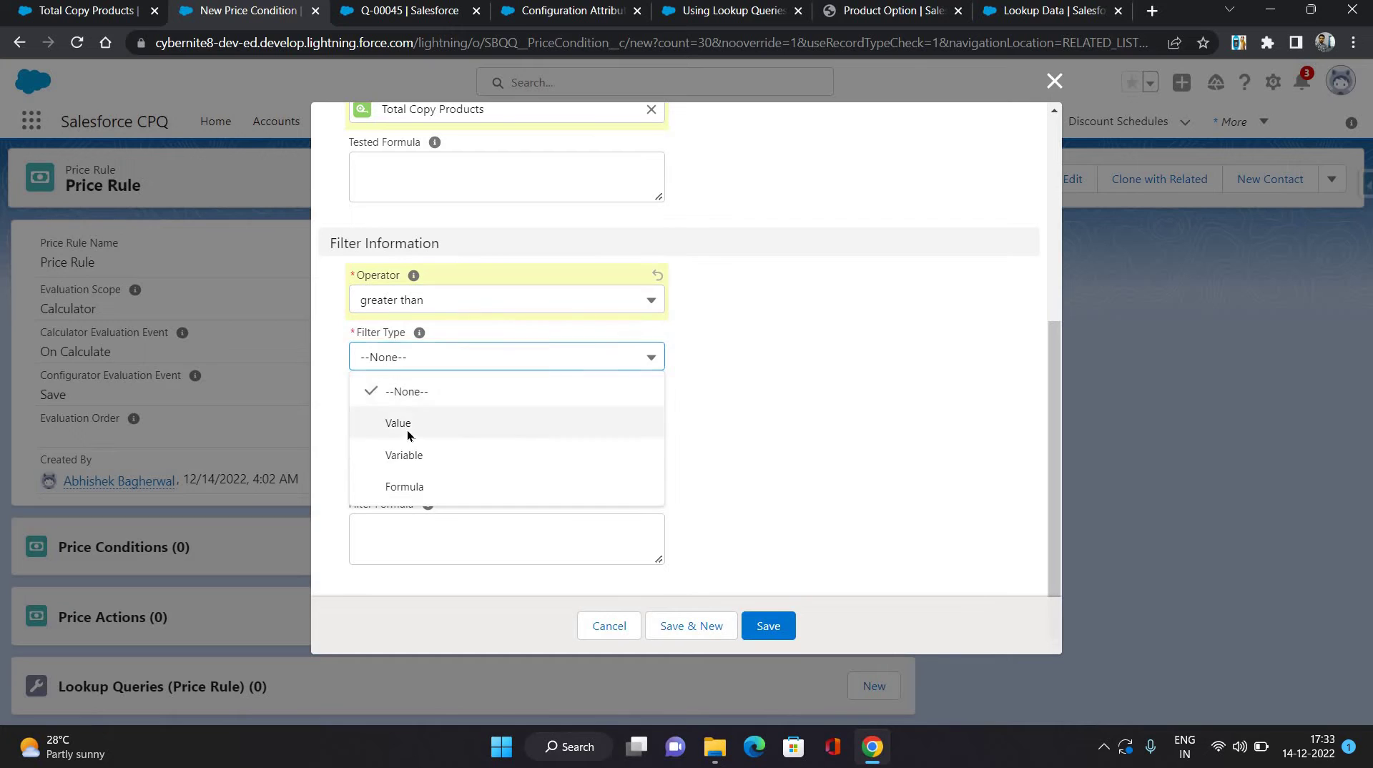
left_click(407, 427)
left_click(459, 405)
type("1")
left_click(766, 439)
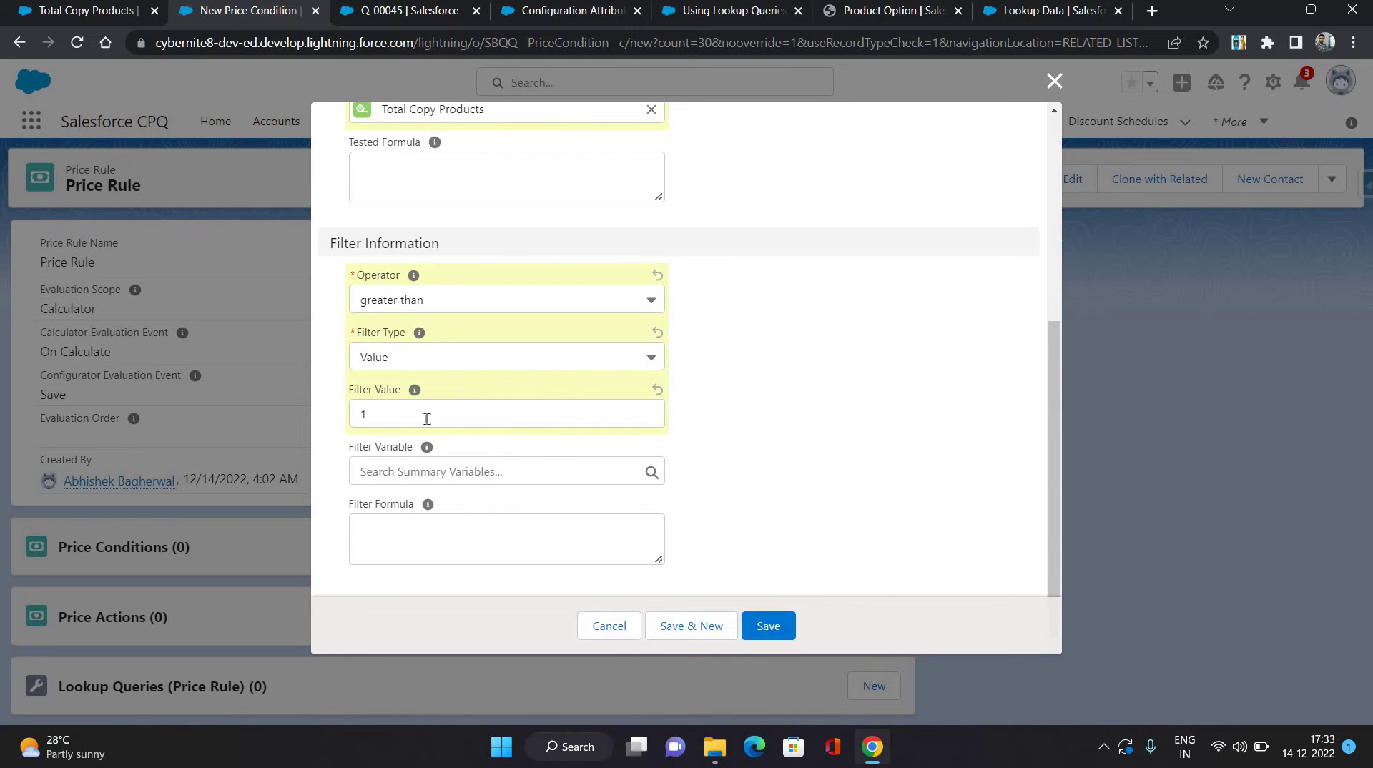
left_click(761, 624)
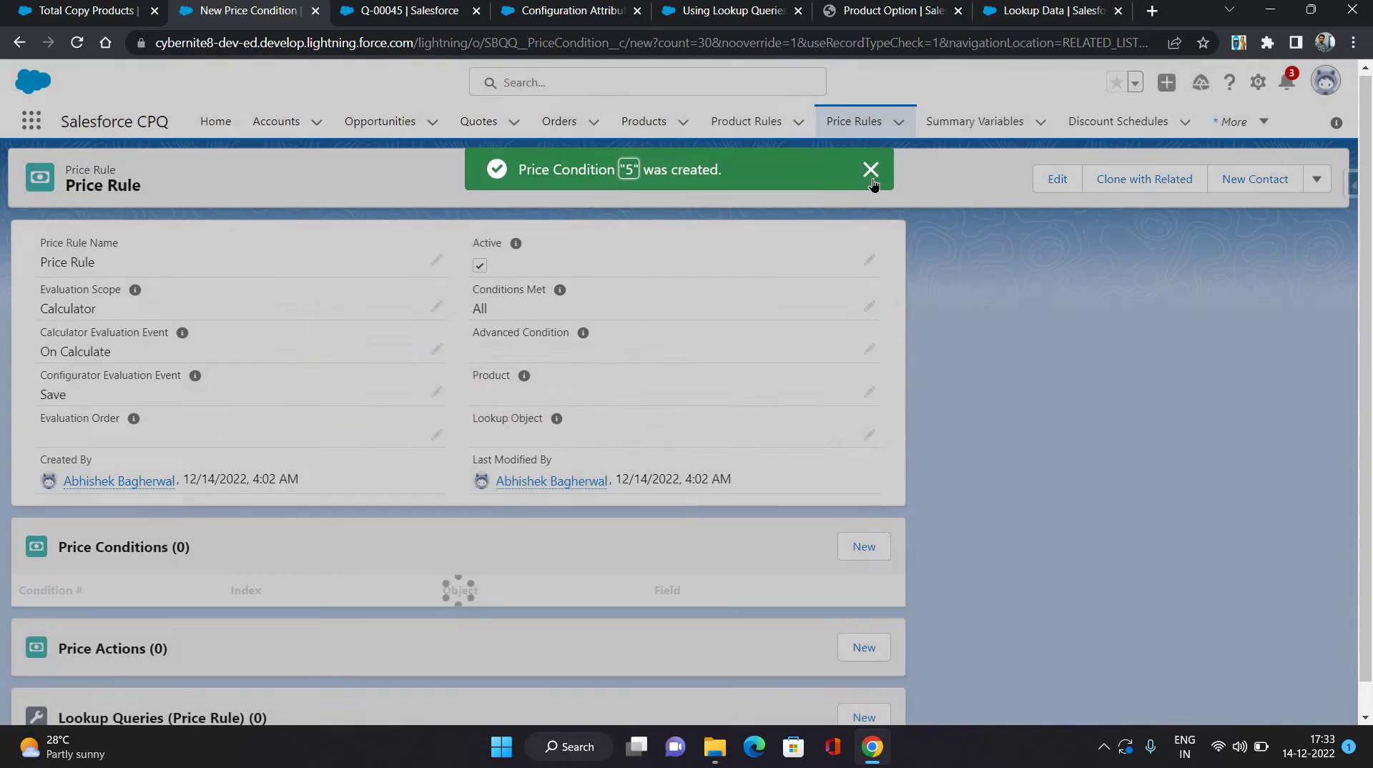
- Start a price action for the rule targeting the Discount (%) field of the Quote Line object
scroll(297, 572, "down", 2)
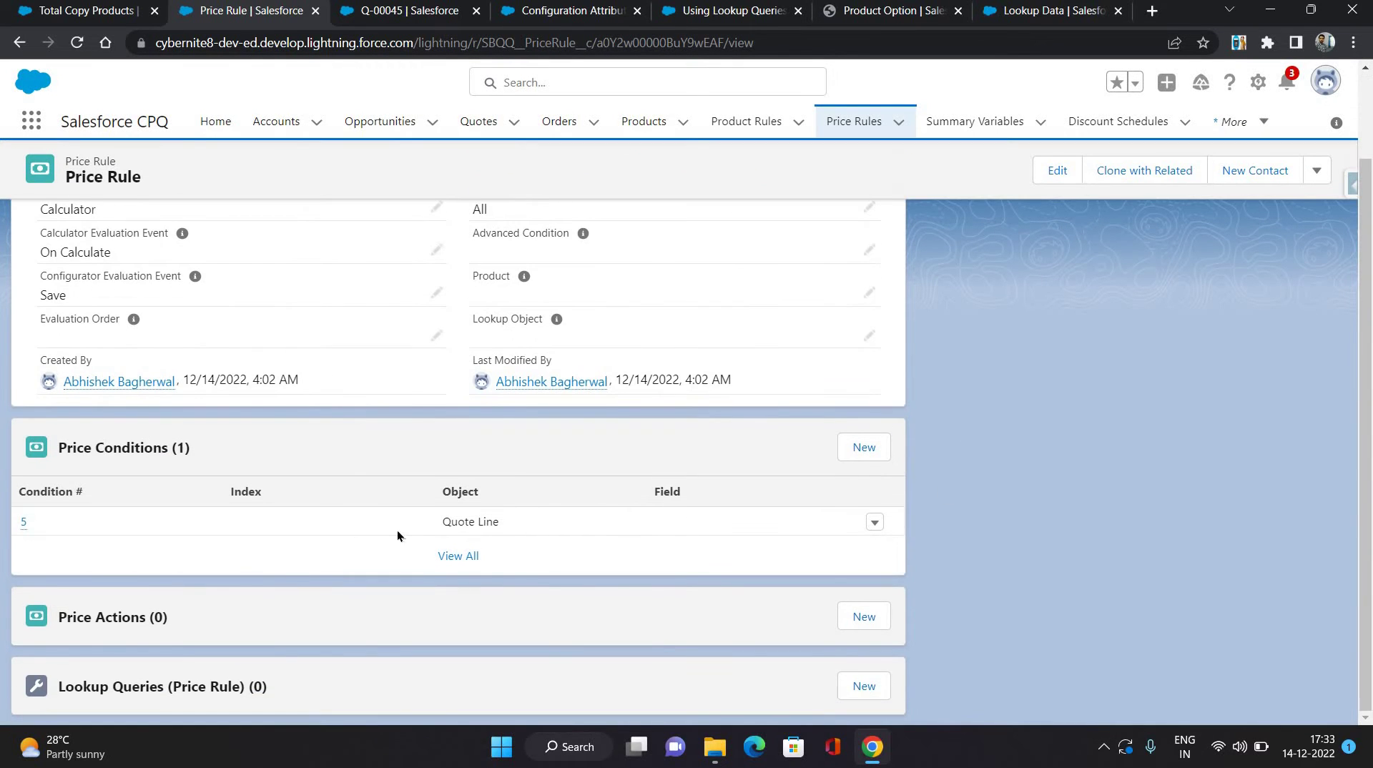
left_click(856, 619)
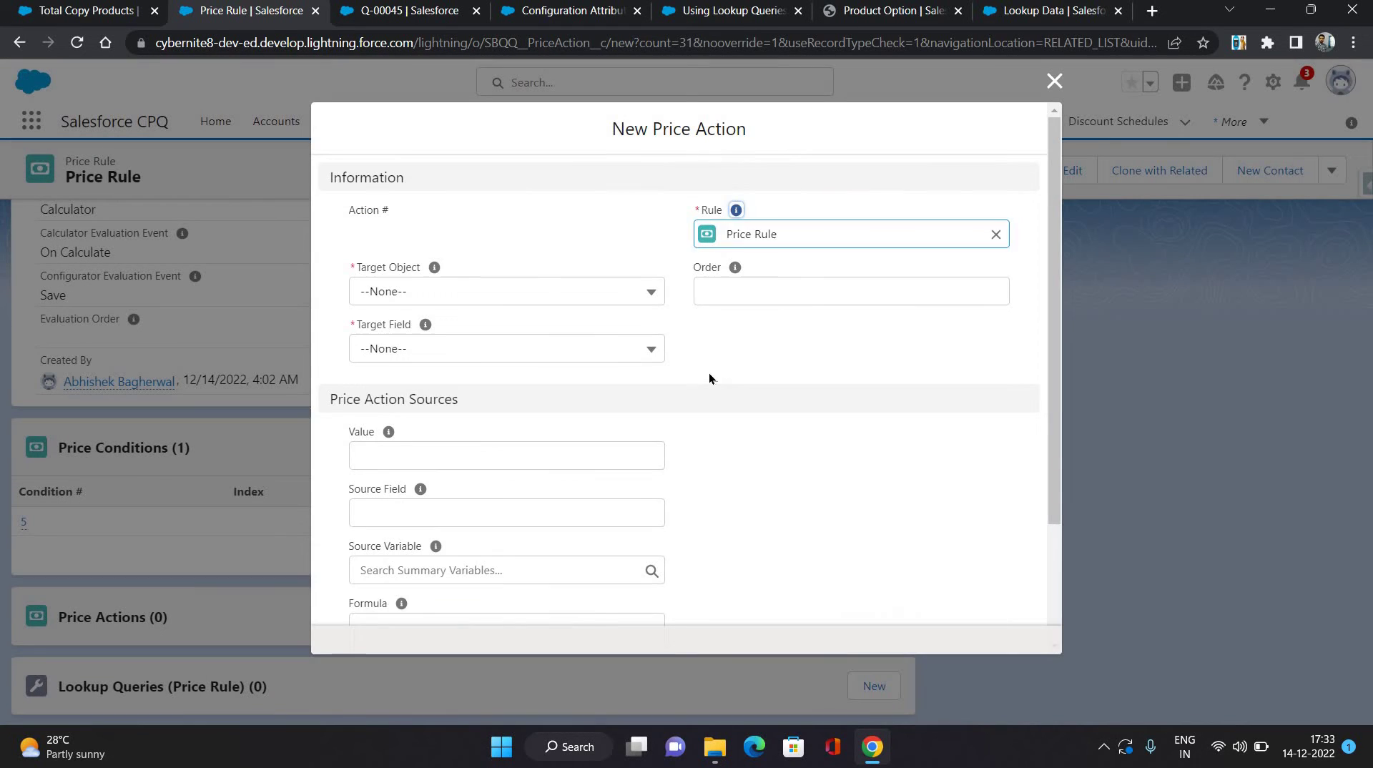
left_click(537, 286)
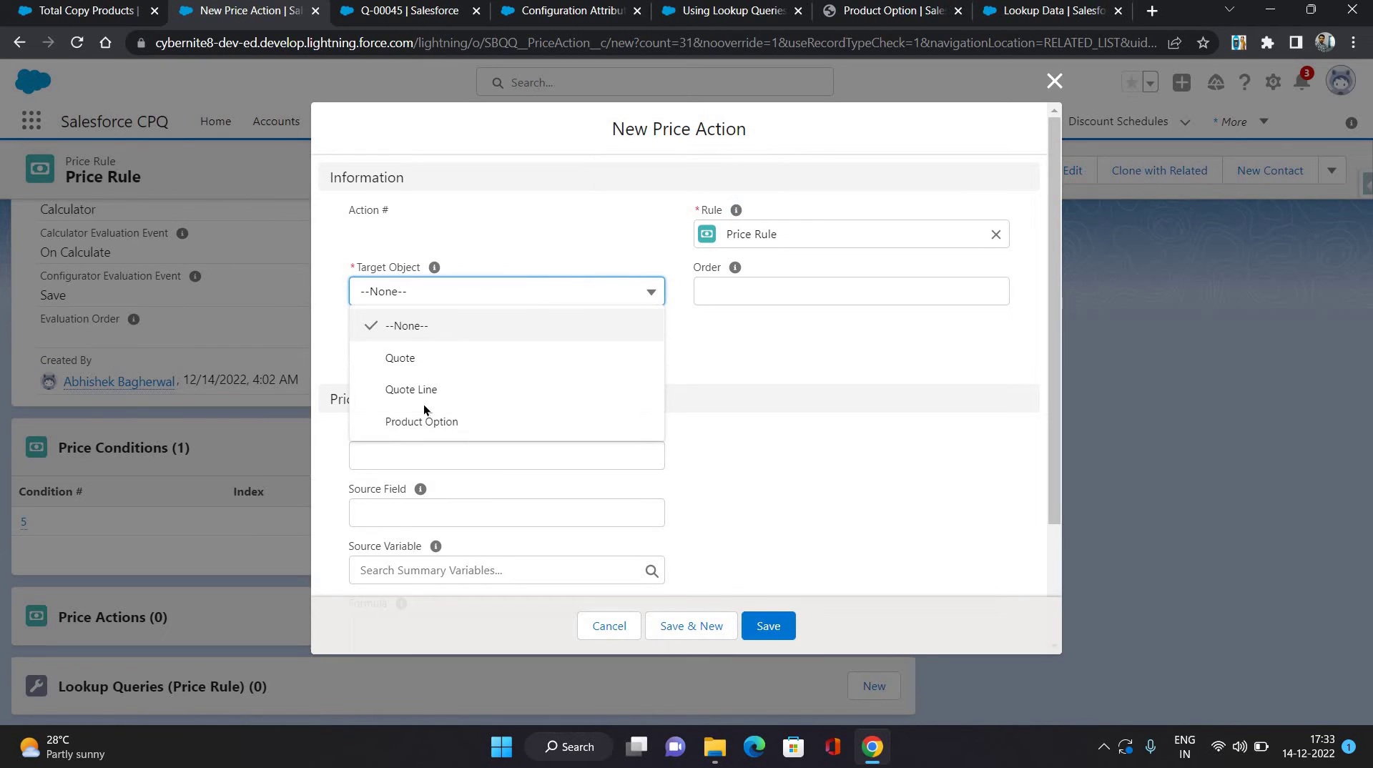
key("Return")
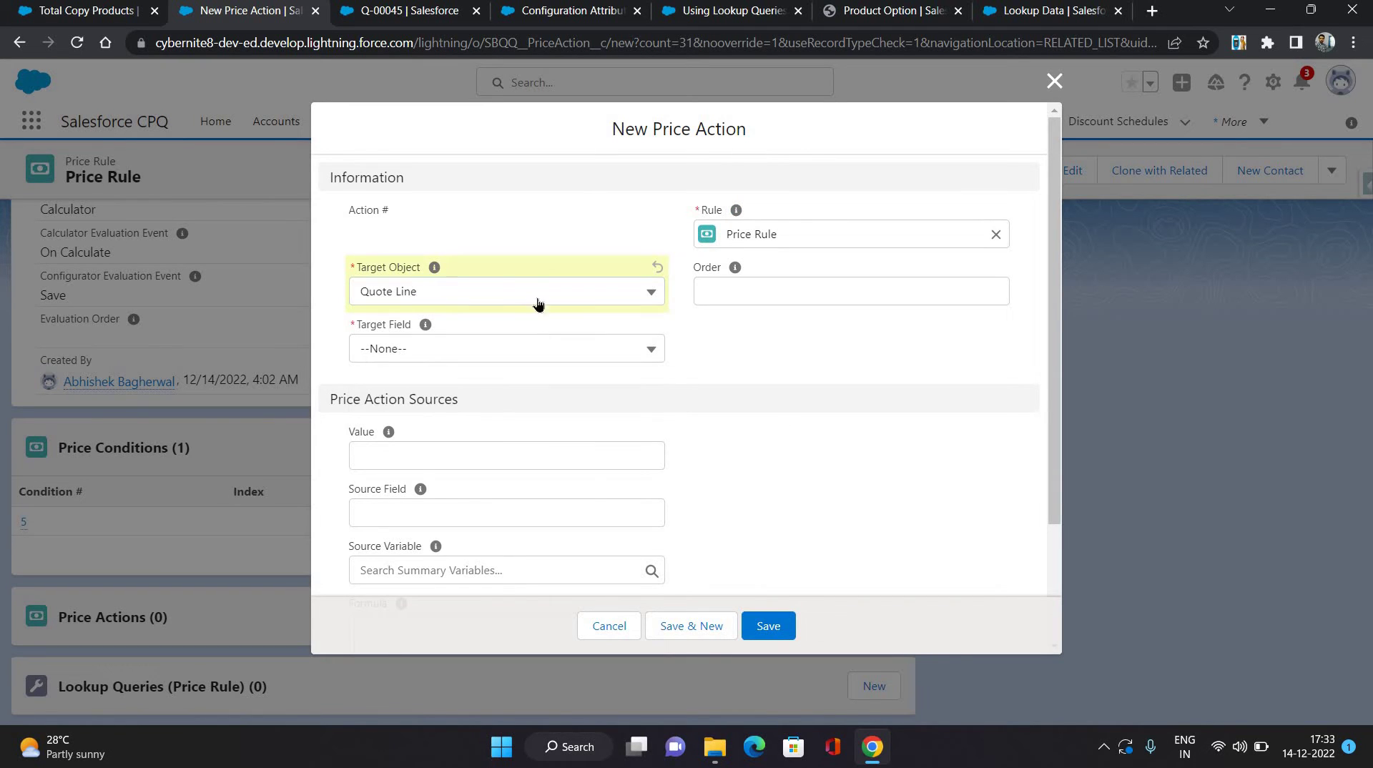
left_click(498, 348)
key("Down")
key("Down")
key("Return")
- Save the price action with a value of 50, and revisit the Total Copy Products summary variable and the price rule
left_click(796, 433)
left_click(476, 446)
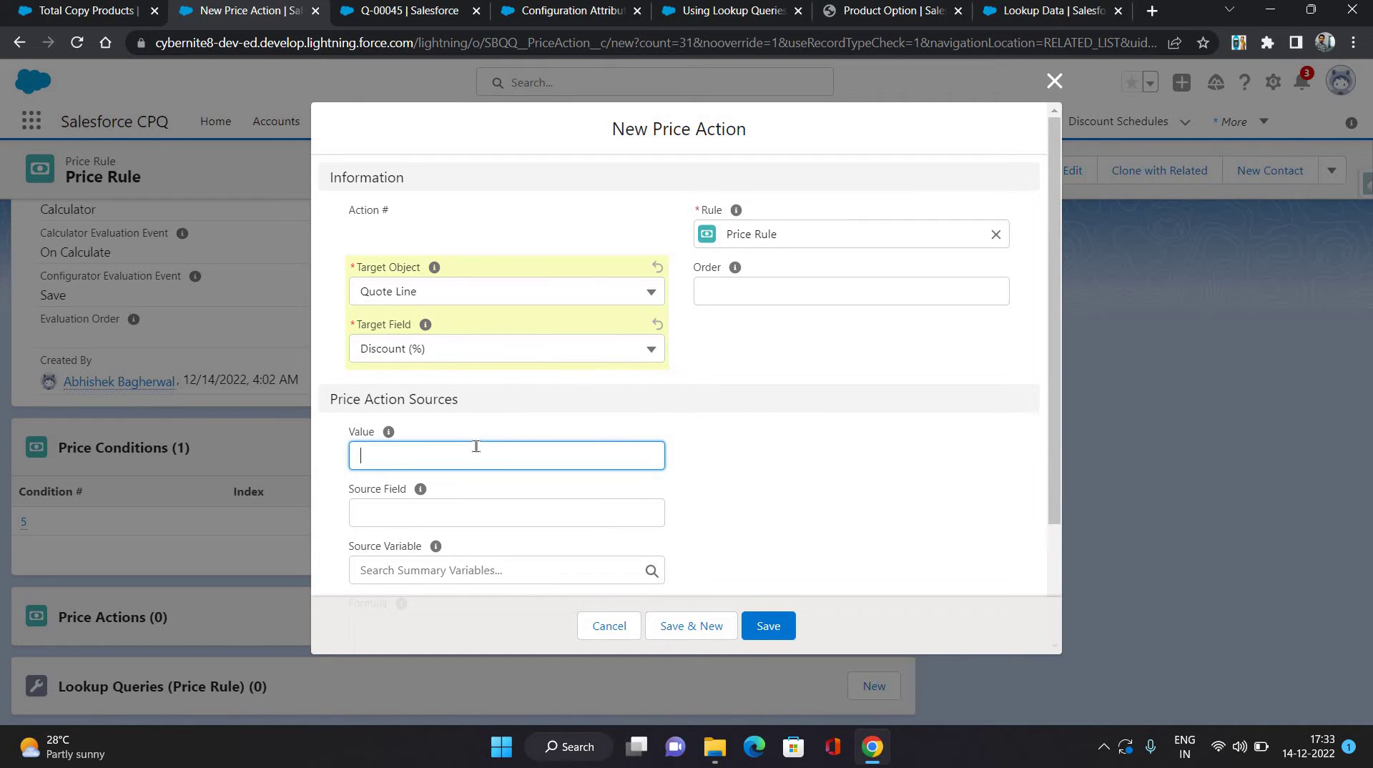
type("50")
left_click(821, 433)
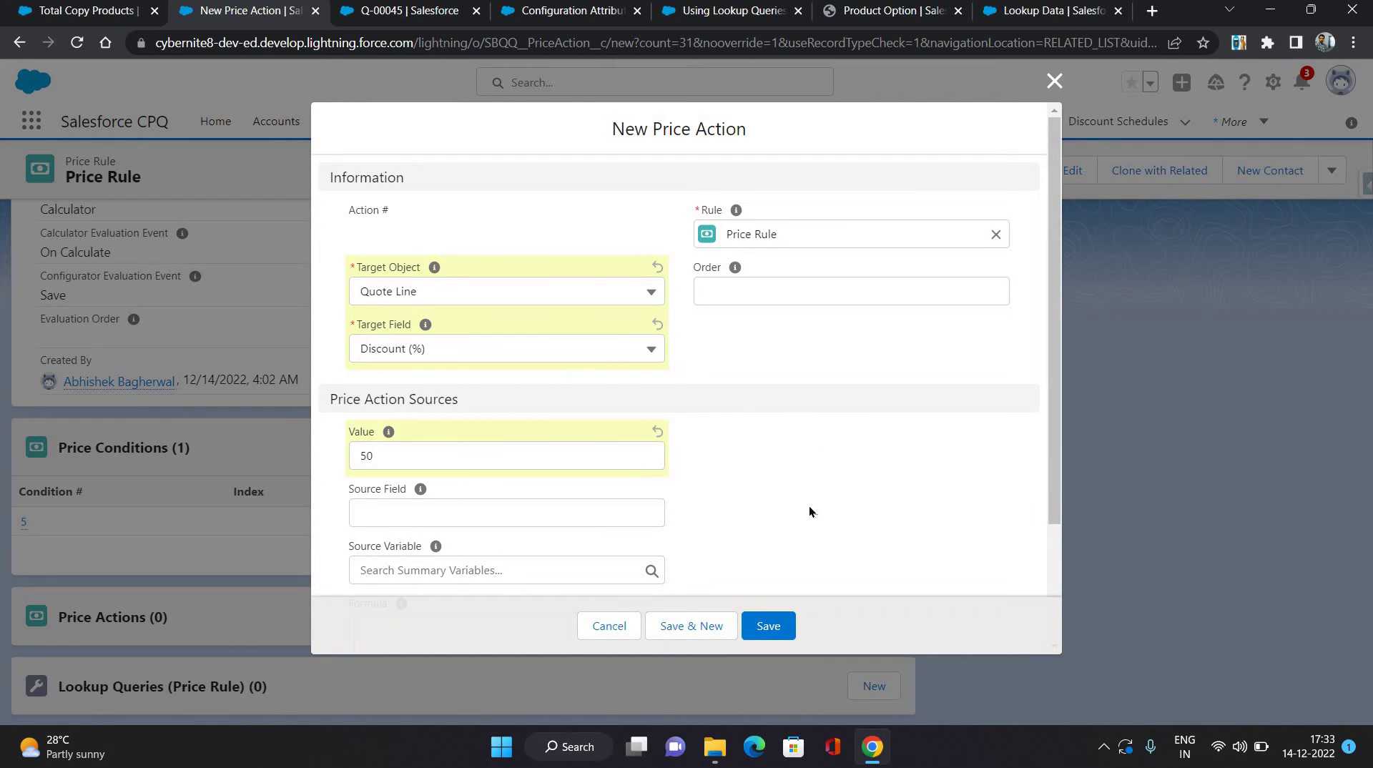
left_click(786, 621)
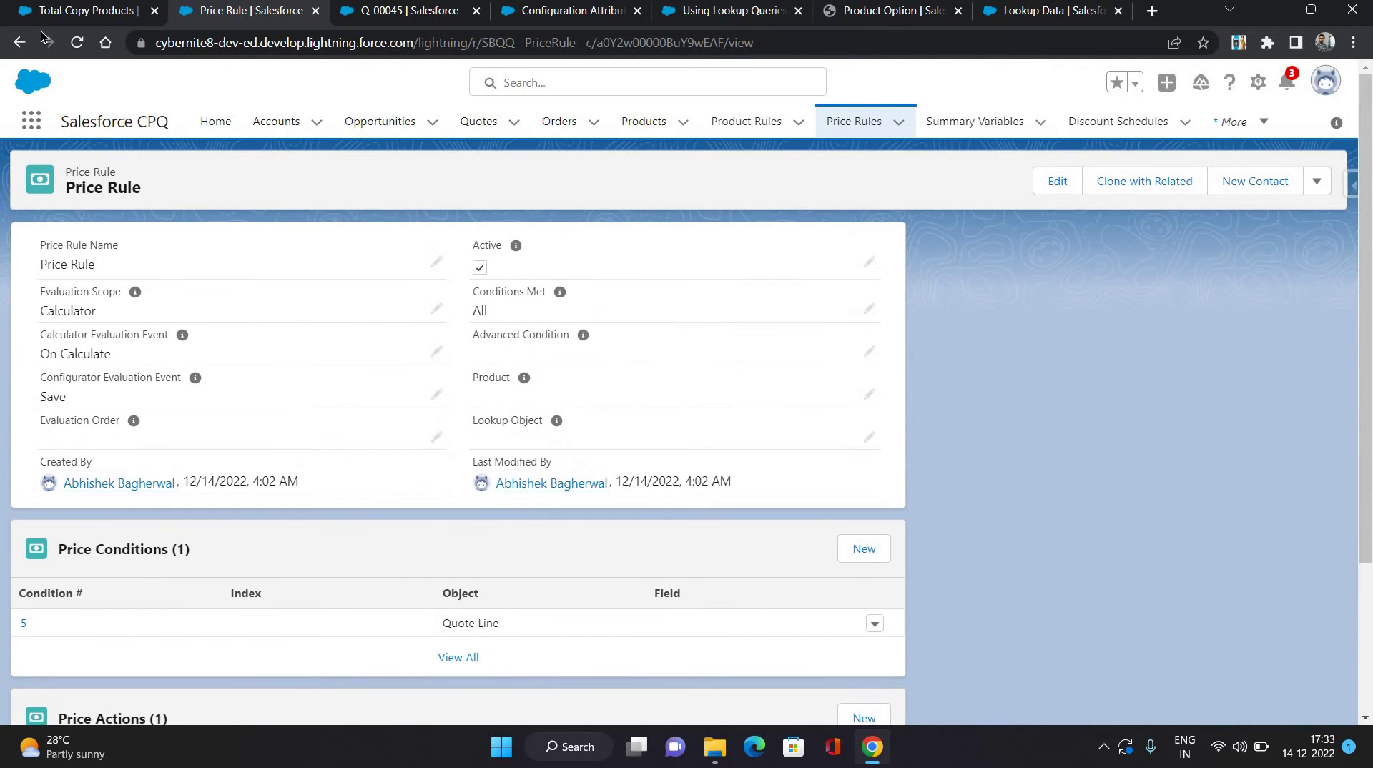
left_click(79, 10)
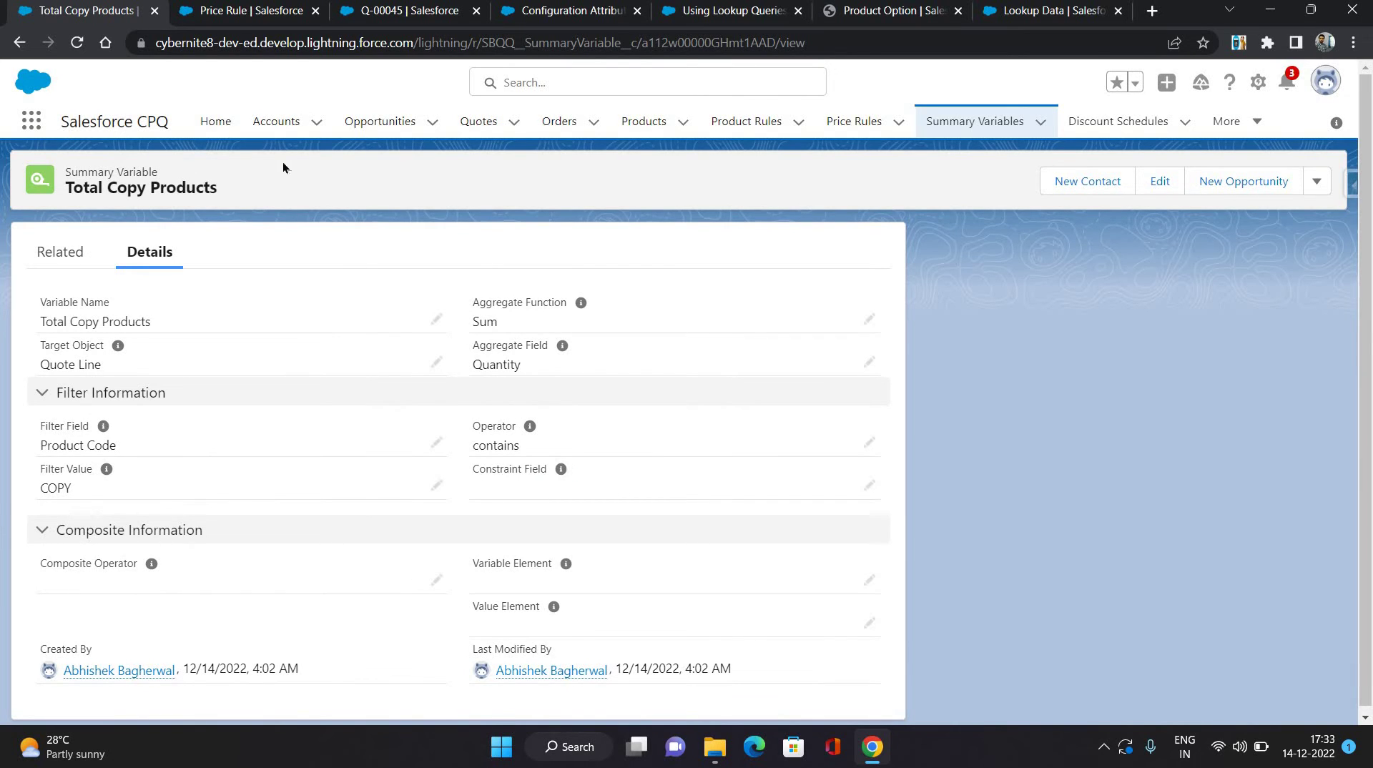
left_click(236, 16)
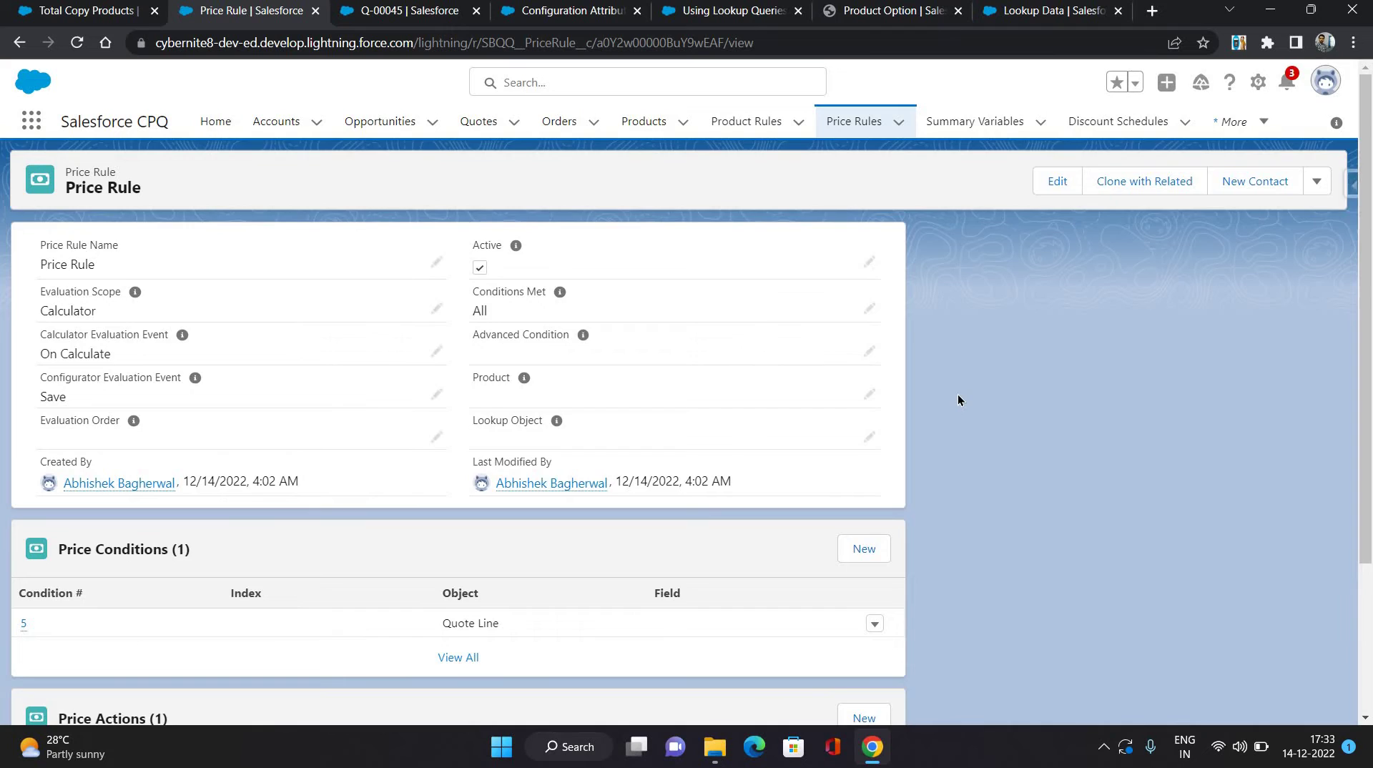
- Review the price rule's conditions and actions, and add the Copy Binding Module product to the open quote, searching for "copy"
scroll(958, 396, "down", 3)
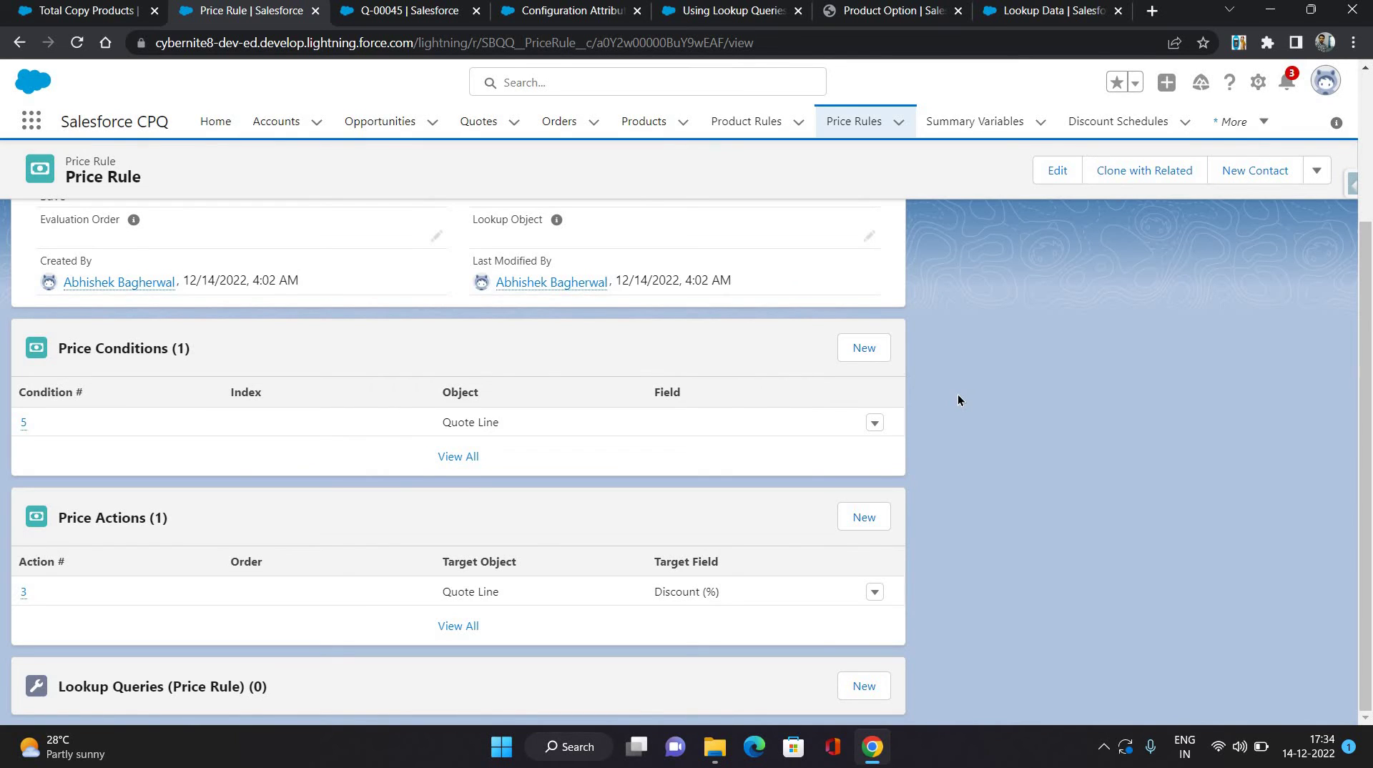
scroll(530, 263, "up", 3)
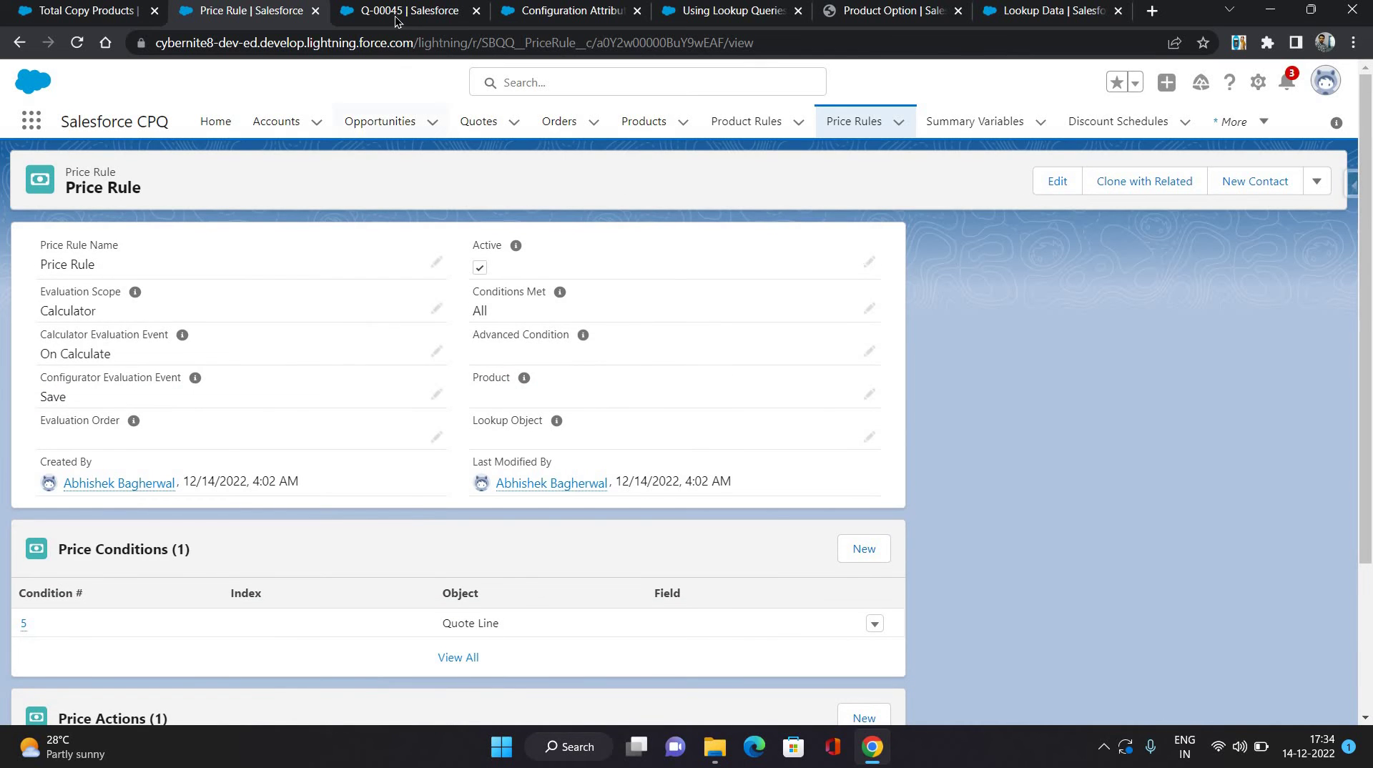
key("ctrl+Tab")
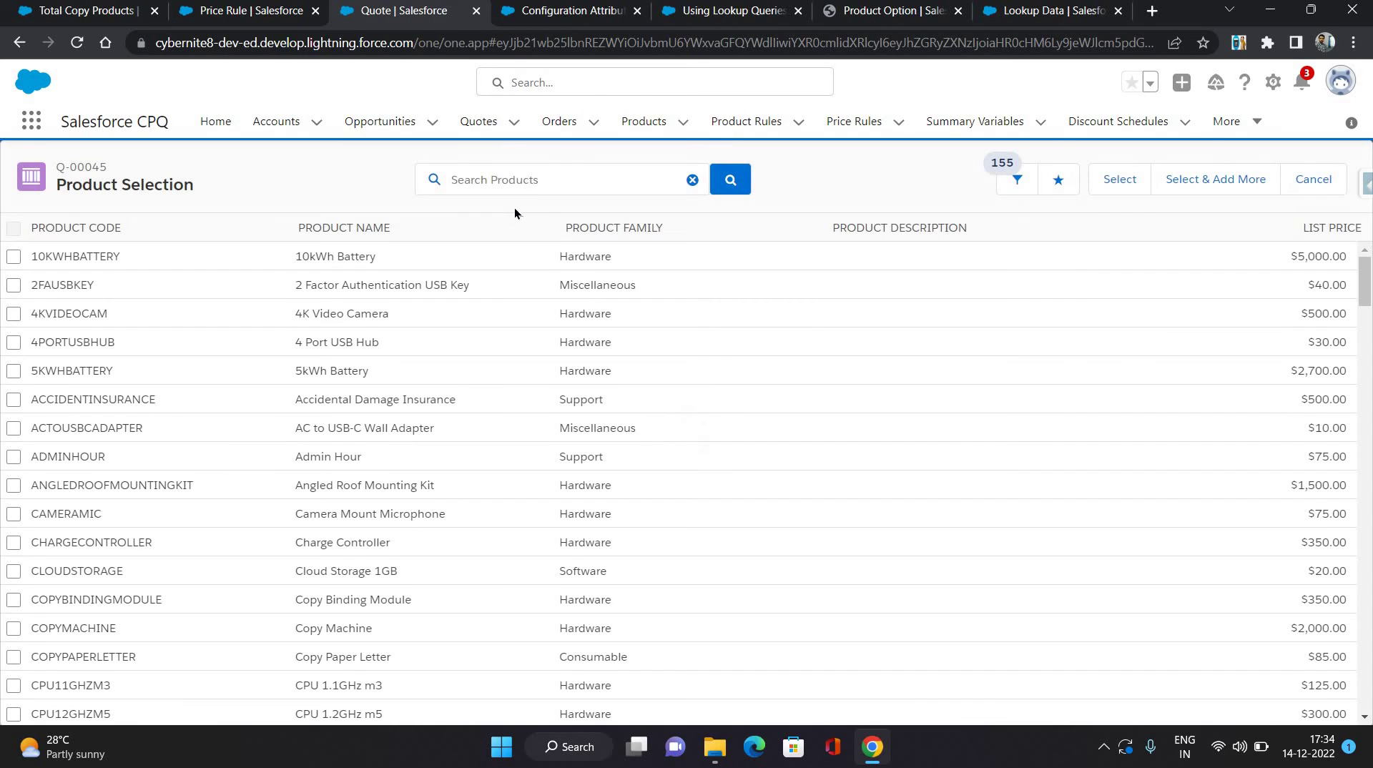
left_click(544, 179)
type("copy")
left_click(489, 217)
left_click(1119, 179)
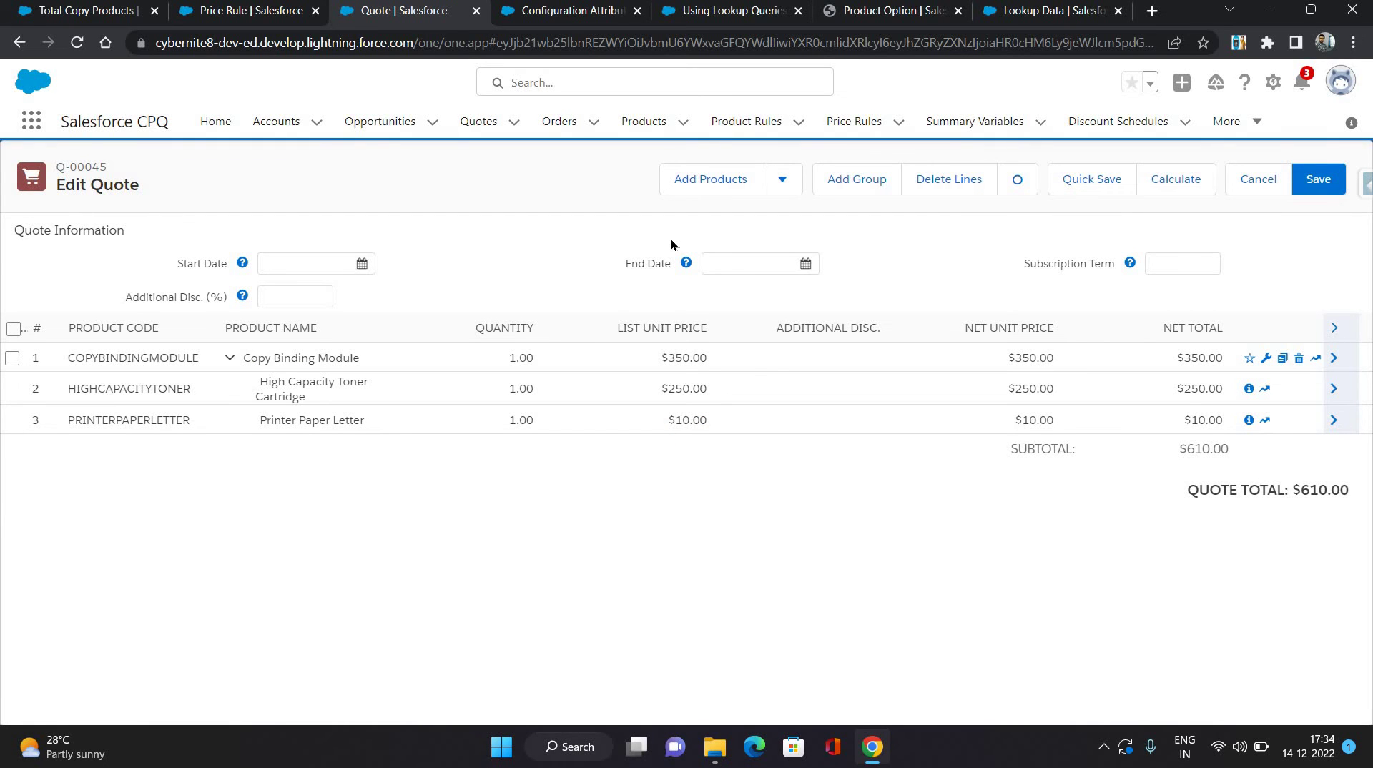
- Check the product codes of the quote lines, including the Copy Binding Module line, without editing them
double_click(122, 360)
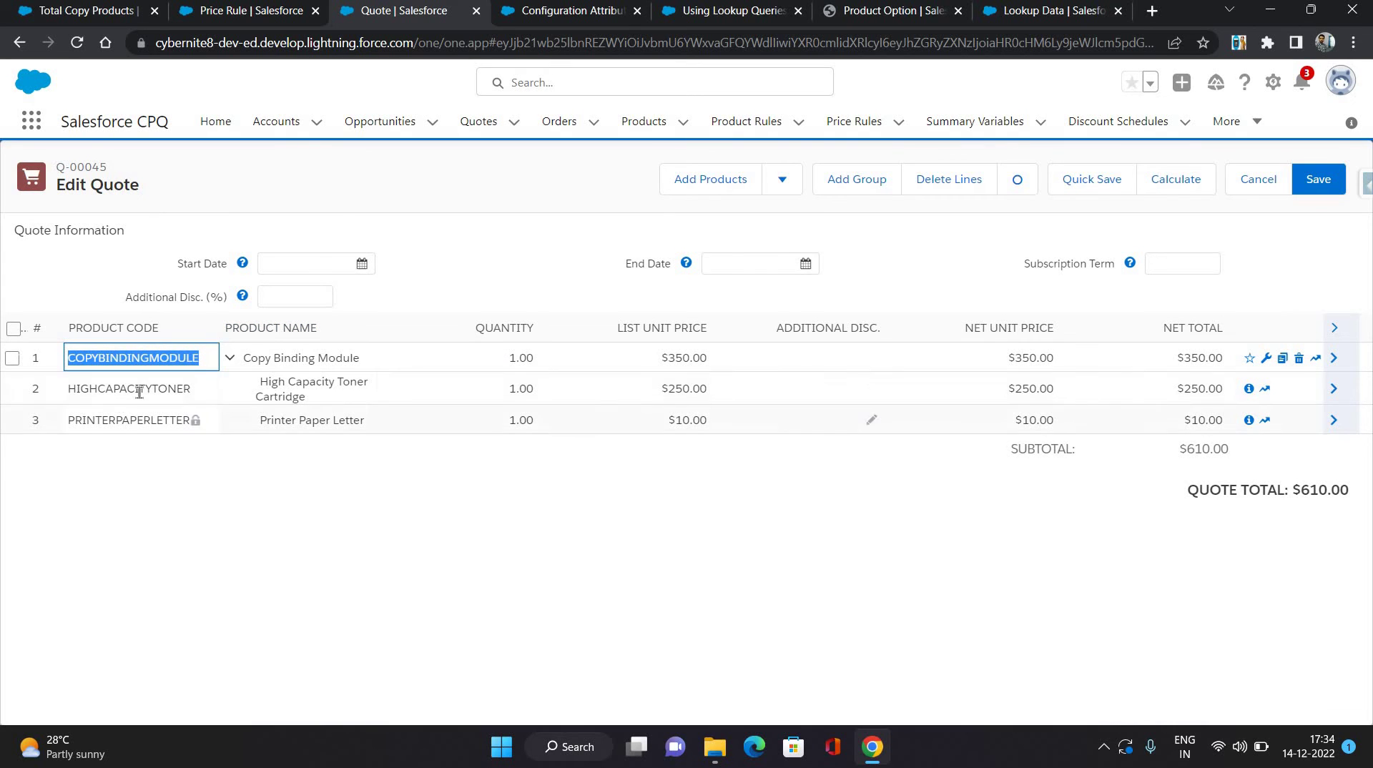
key("Down")
key("Down")
double_click(125, 360)
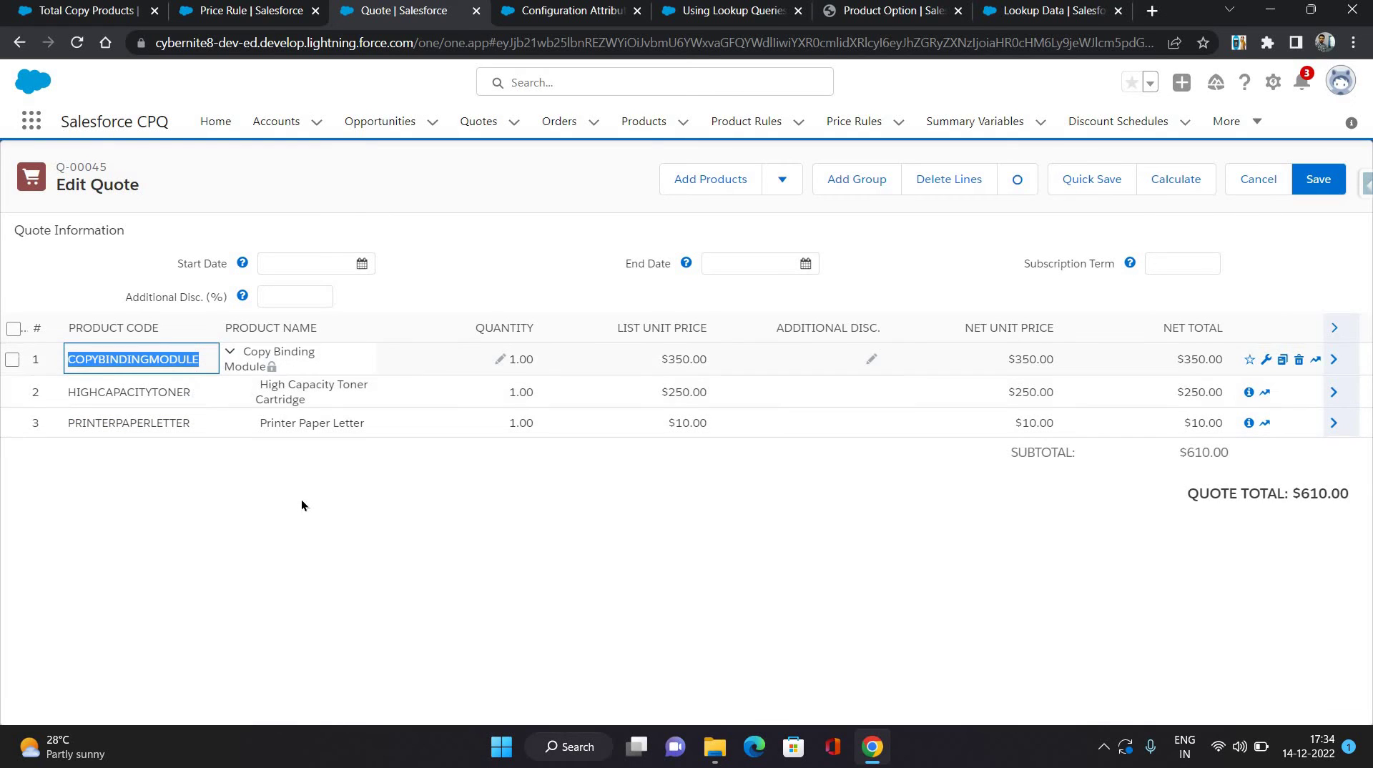
left_click(389, 512)
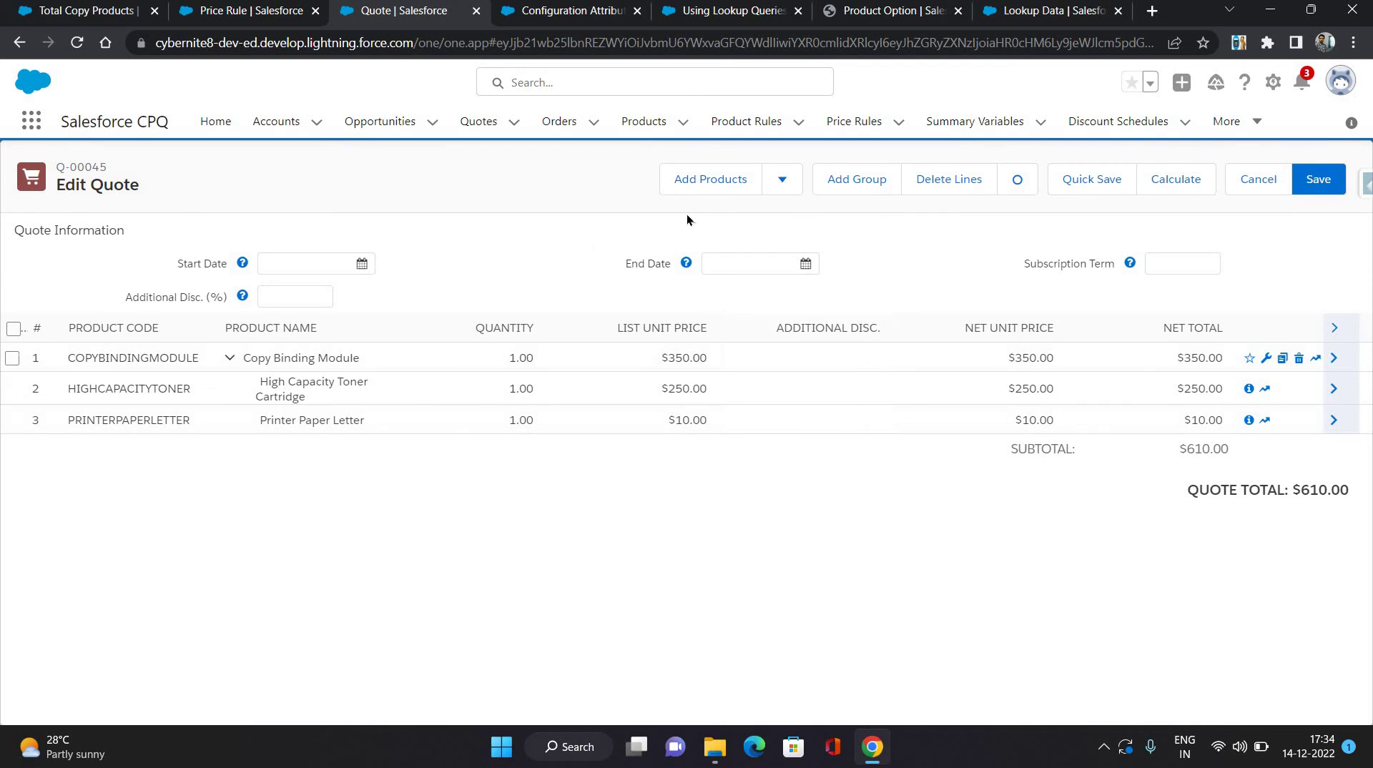
- Find Copy Machine by searching the product catalog for "copy" and add it to the quote
left_click(702, 185)
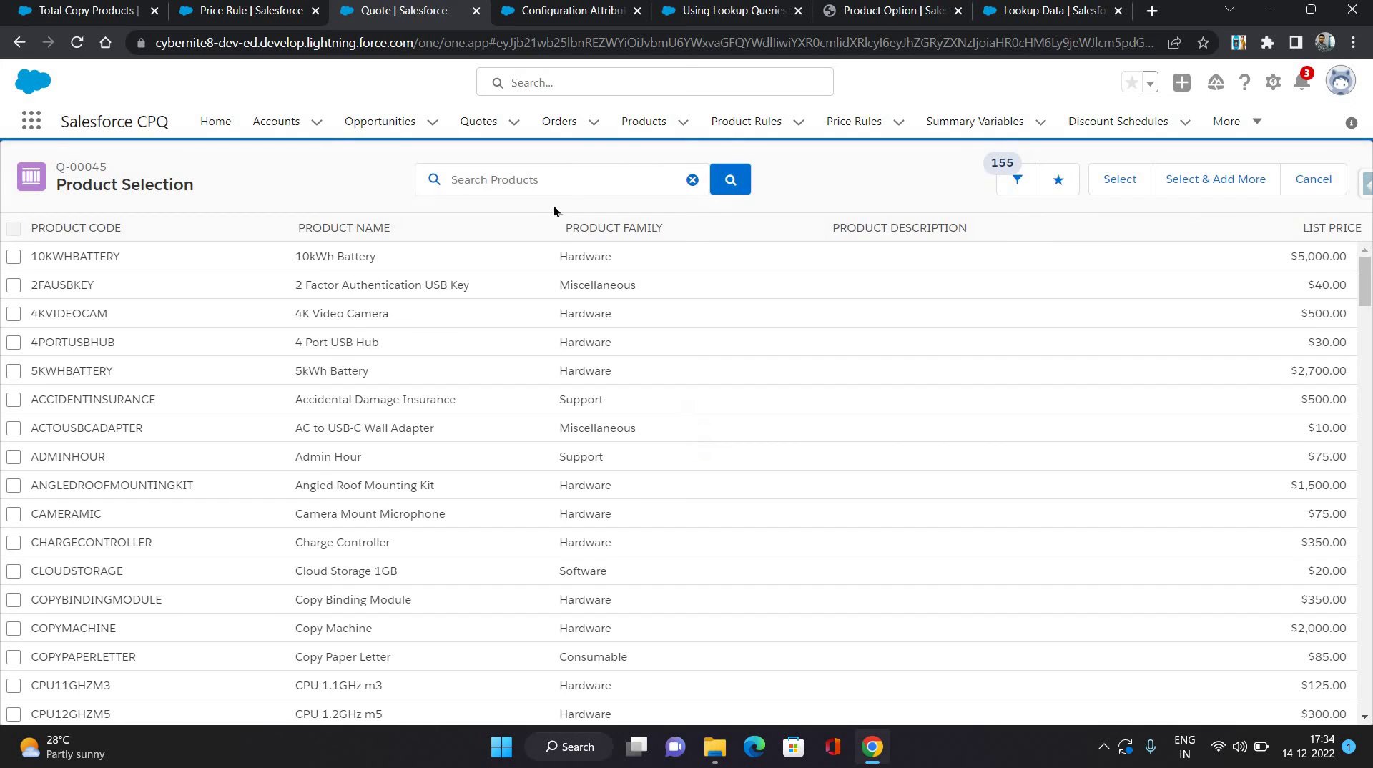
left_click(518, 183)
type("copy")
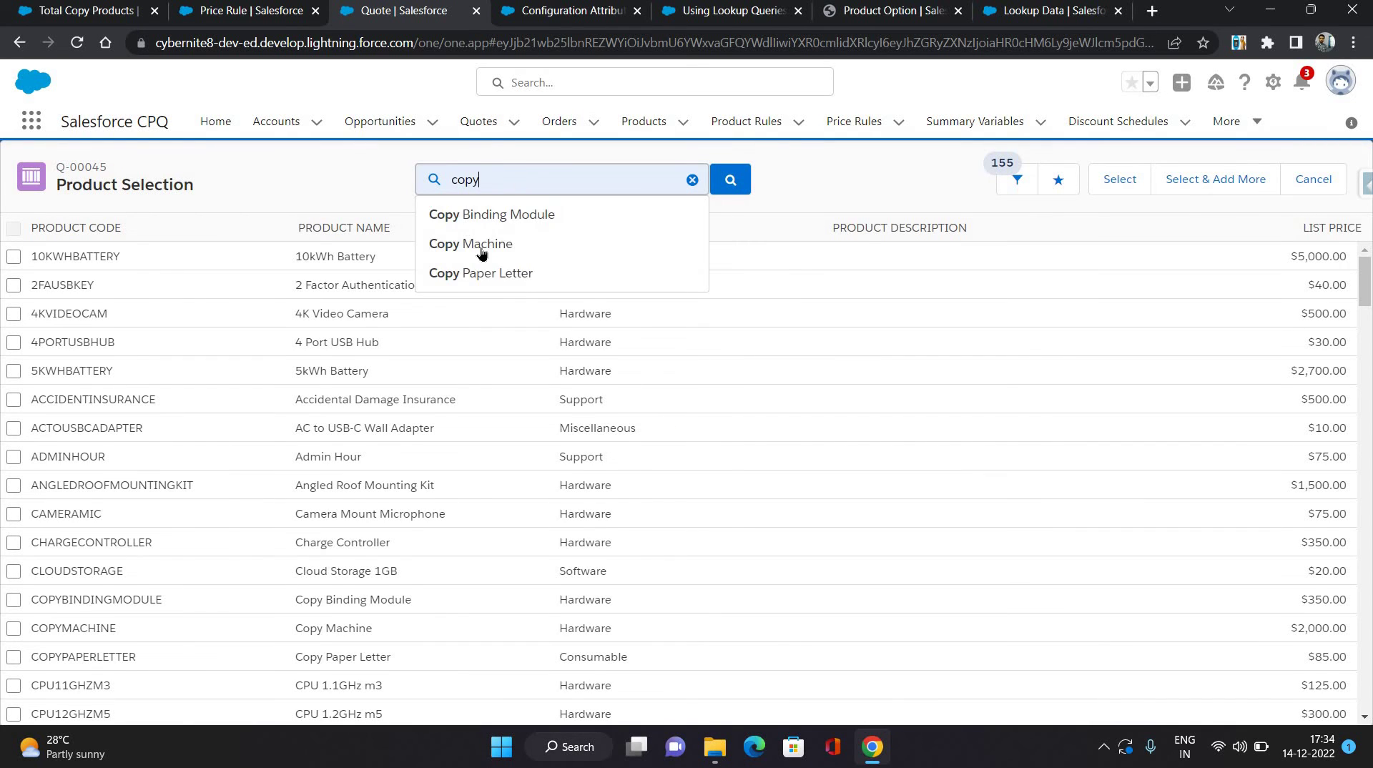
left_click(482, 245)
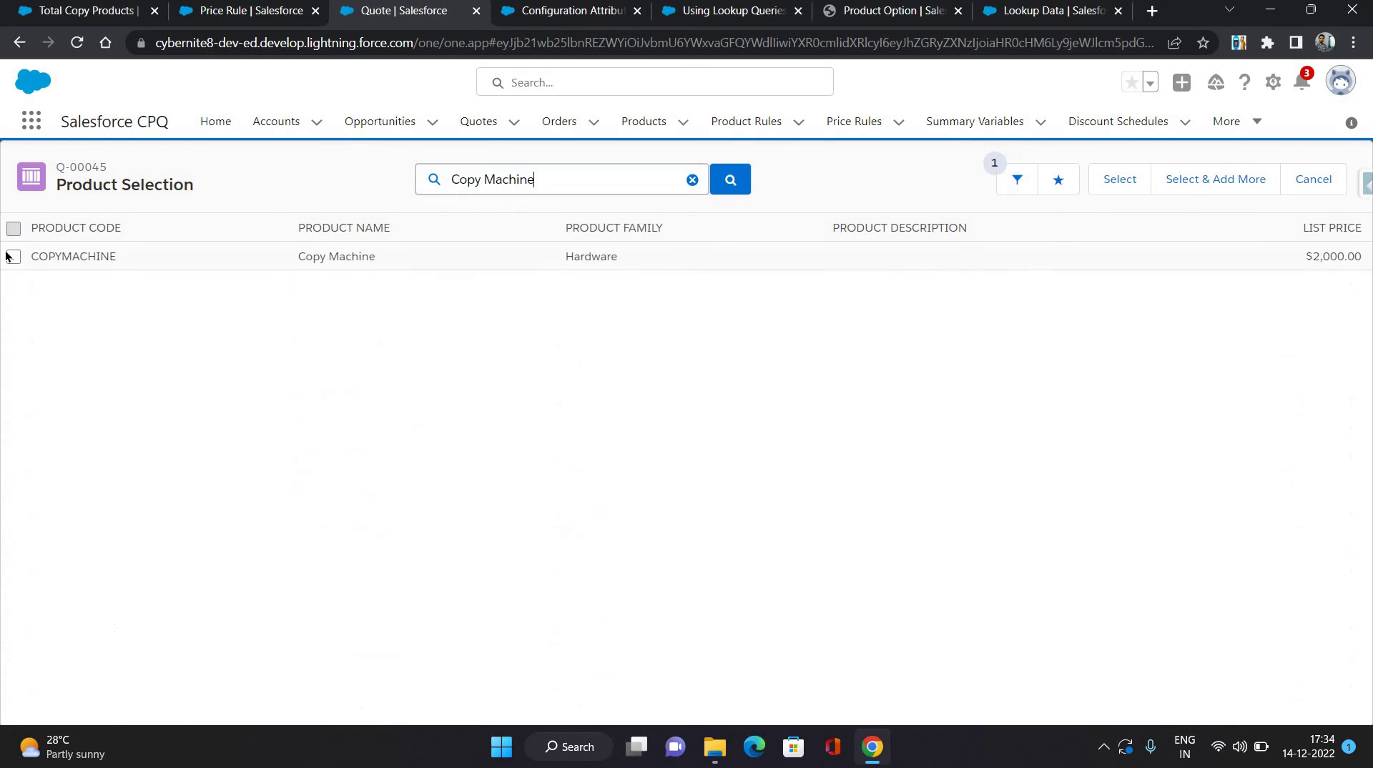
left_click(53, 247)
left_click(1119, 179)
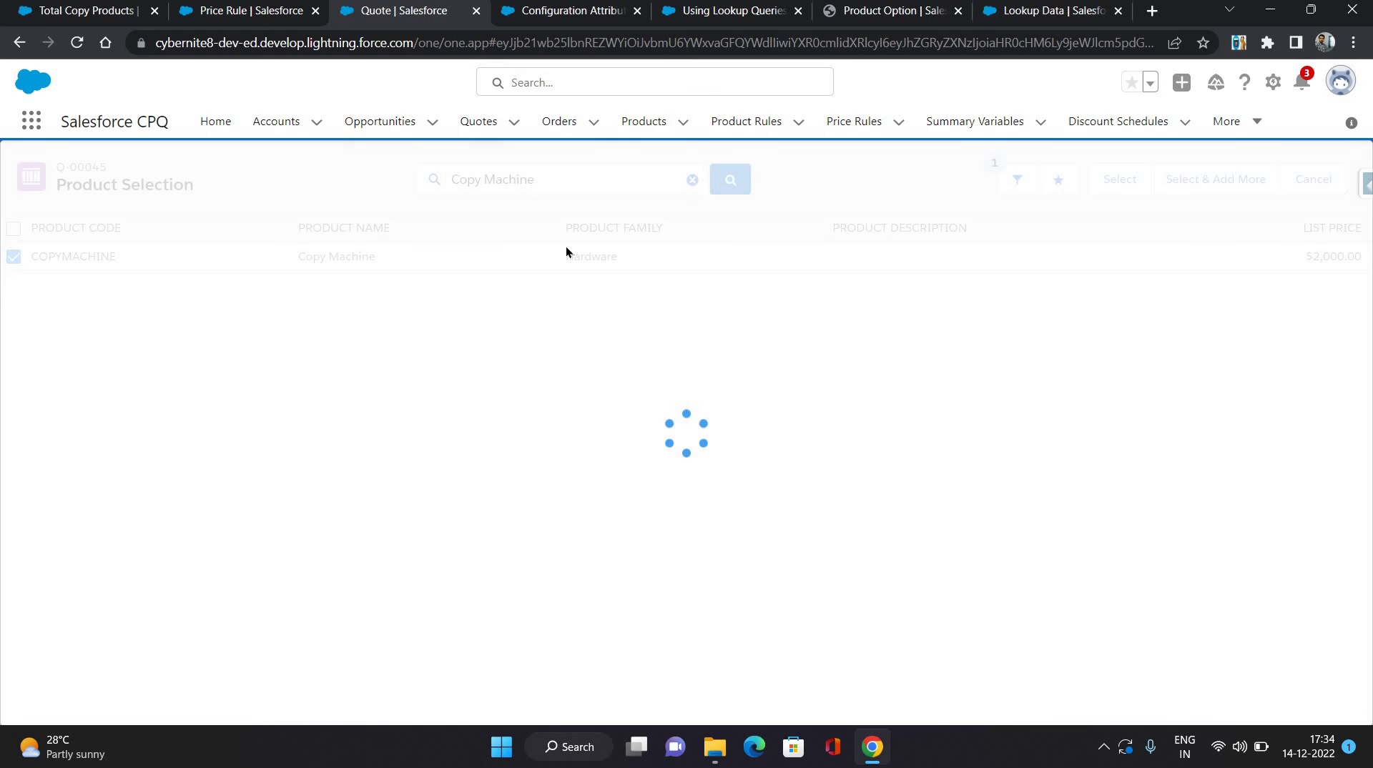